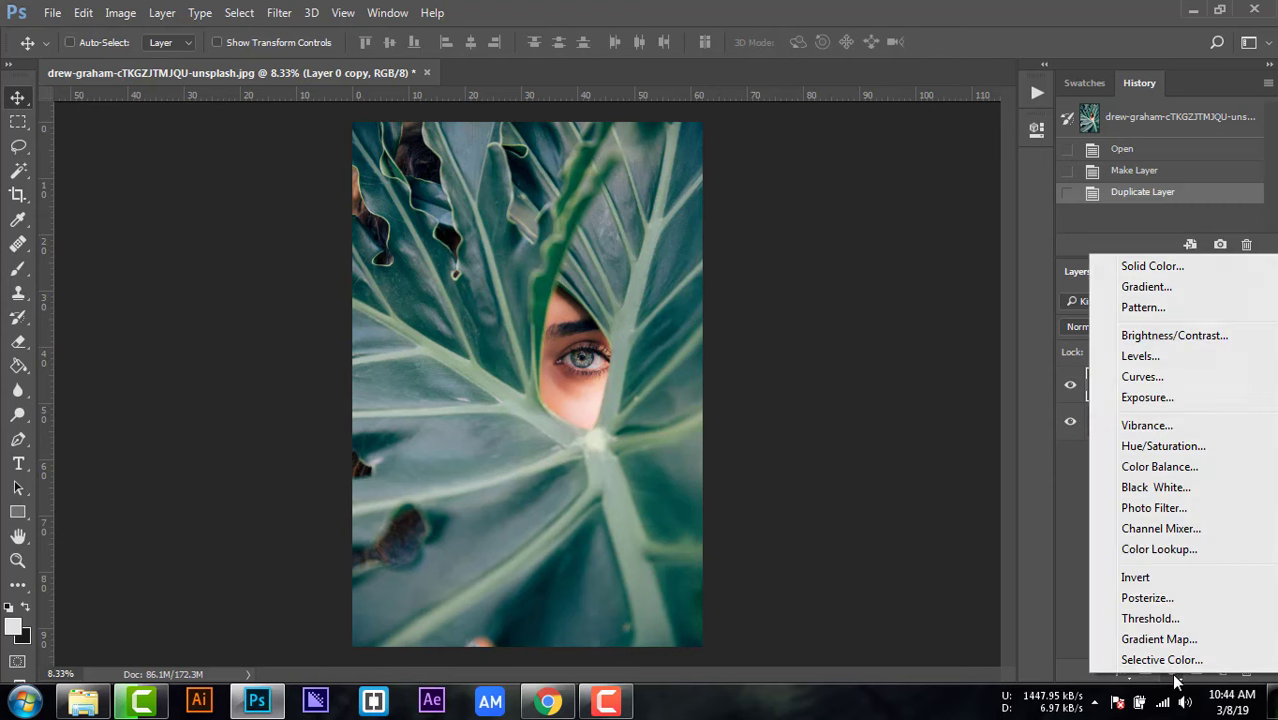
# Step: Add a Selective Color adjustment layer above the duplicated photo layer and set Cyan to -100% for the Reds
pyautogui.click(1170, 664)
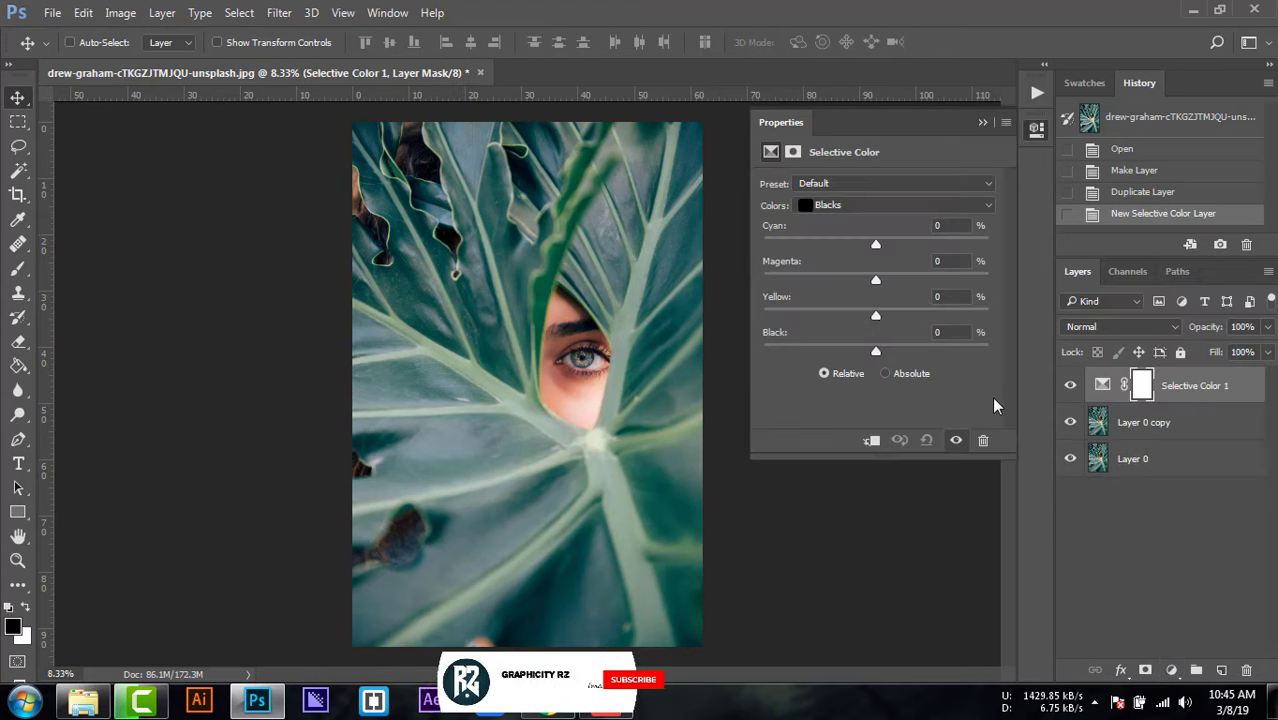
pyautogui.click(840, 207)
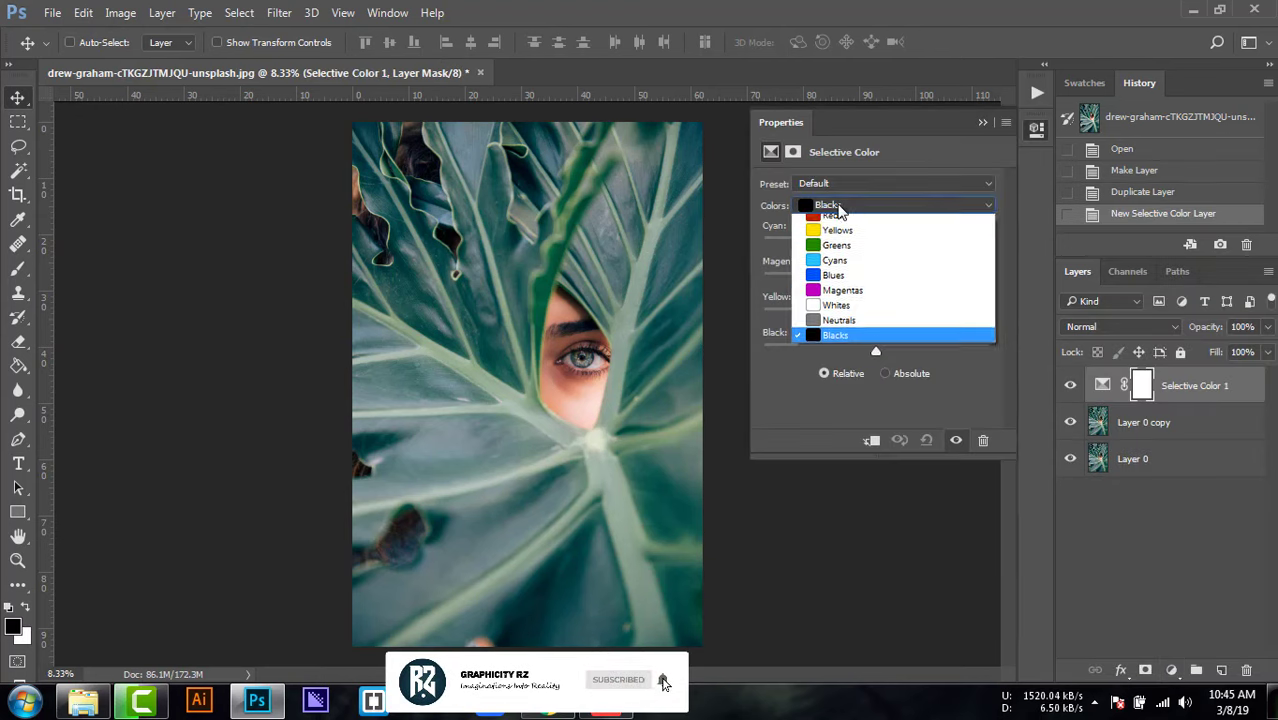
pyautogui.click(838, 207)
pyautogui.moveTo(866, 250); pyautogui.dragTo(763, 245)
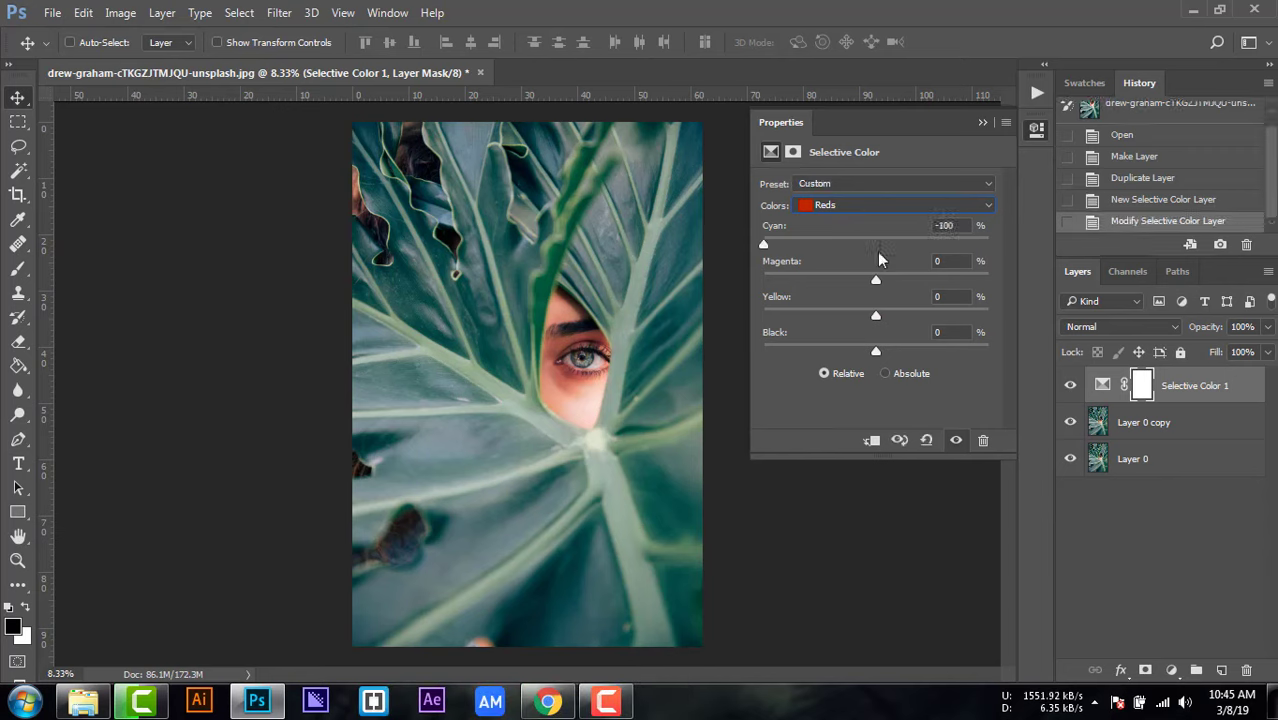
# Step: Adjust the Yellows in the Selective Color layer: Cyan +100%, Magenta raised to the maximum and Yellow lowered to the minimum
pyautogui.click(850, 208)
pyautogui.click(845, 238)
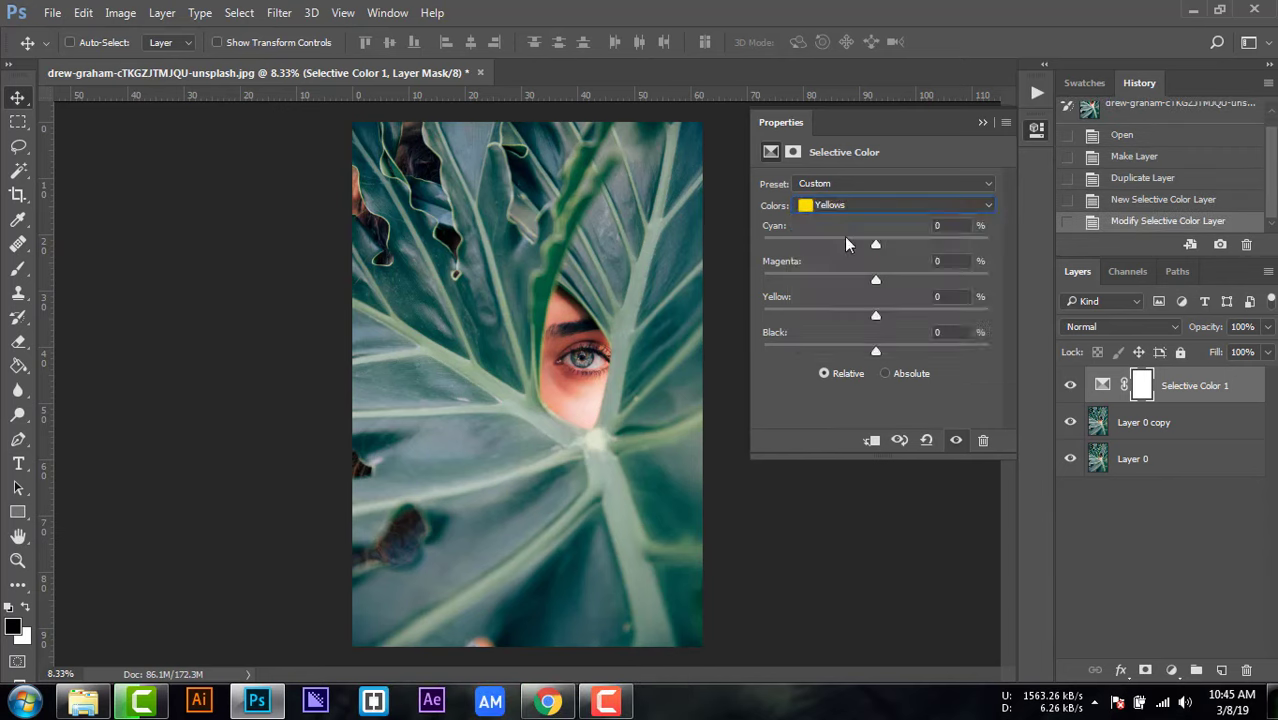
pyautogui.moveTo(876, 246); pyautogui.dragTo(990, 246)
pyautogui.moveTo(875, 279); pyautogui.dragTo(987, 282)
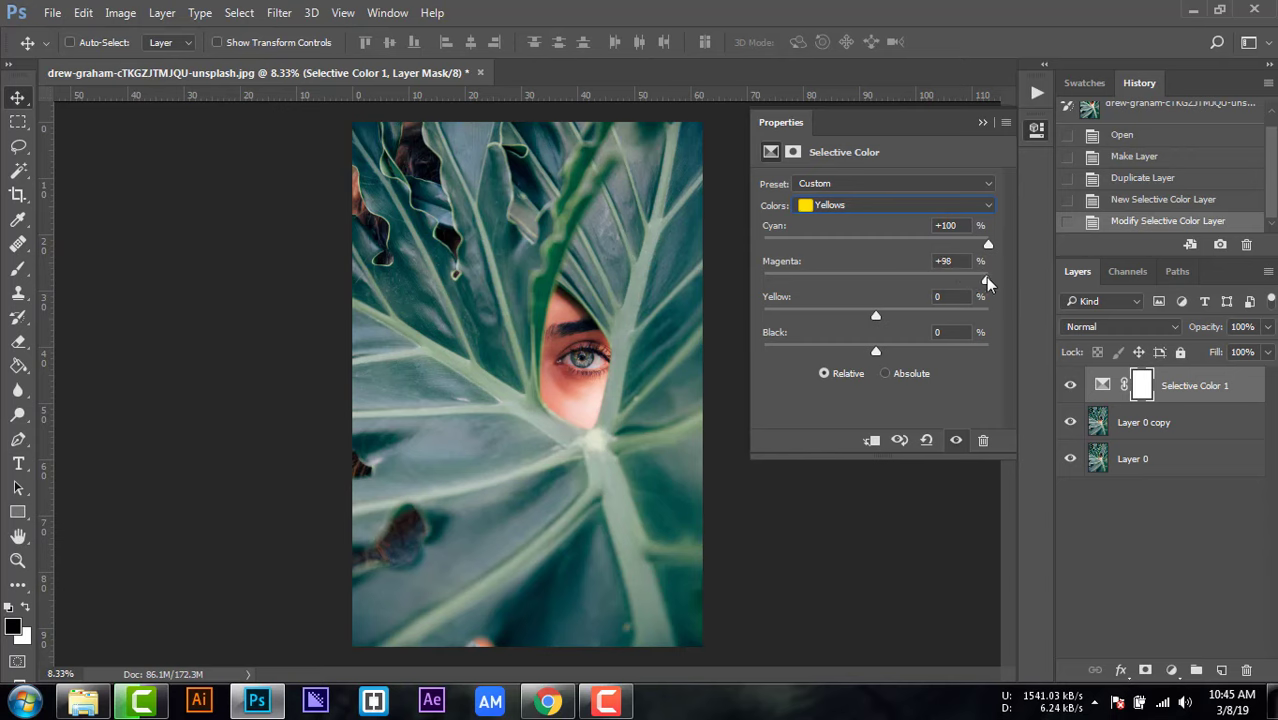
pyautogui.moveTo(873, 313); pyautogui.dragTo(744, 314)
pyautogui.moveTo(988, 279); pyautogui.dragTo(990, 278)
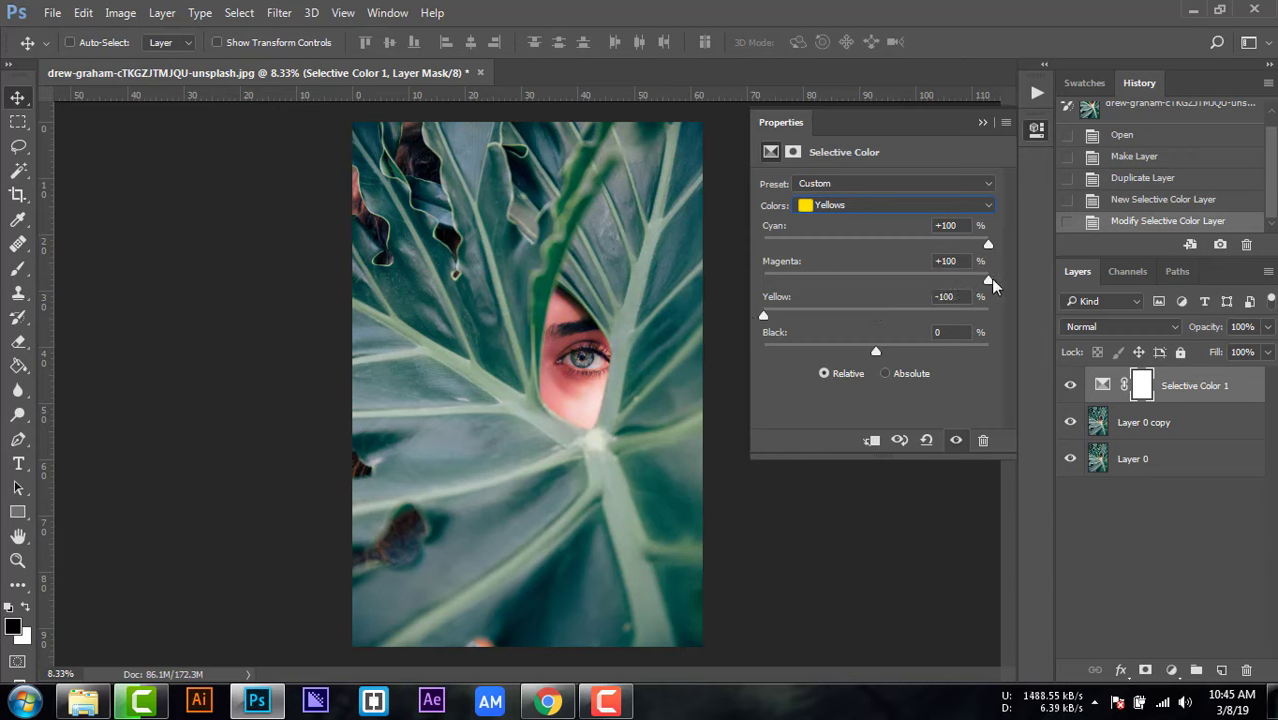
# Step: Adjust the Greens to Cyan -100%, Magenta +100%, Yellow -100% and maximum Black, and compare the photo with and without the adjustment
pyautogui.click(848, 206)
pyautogui.click(837, 249)
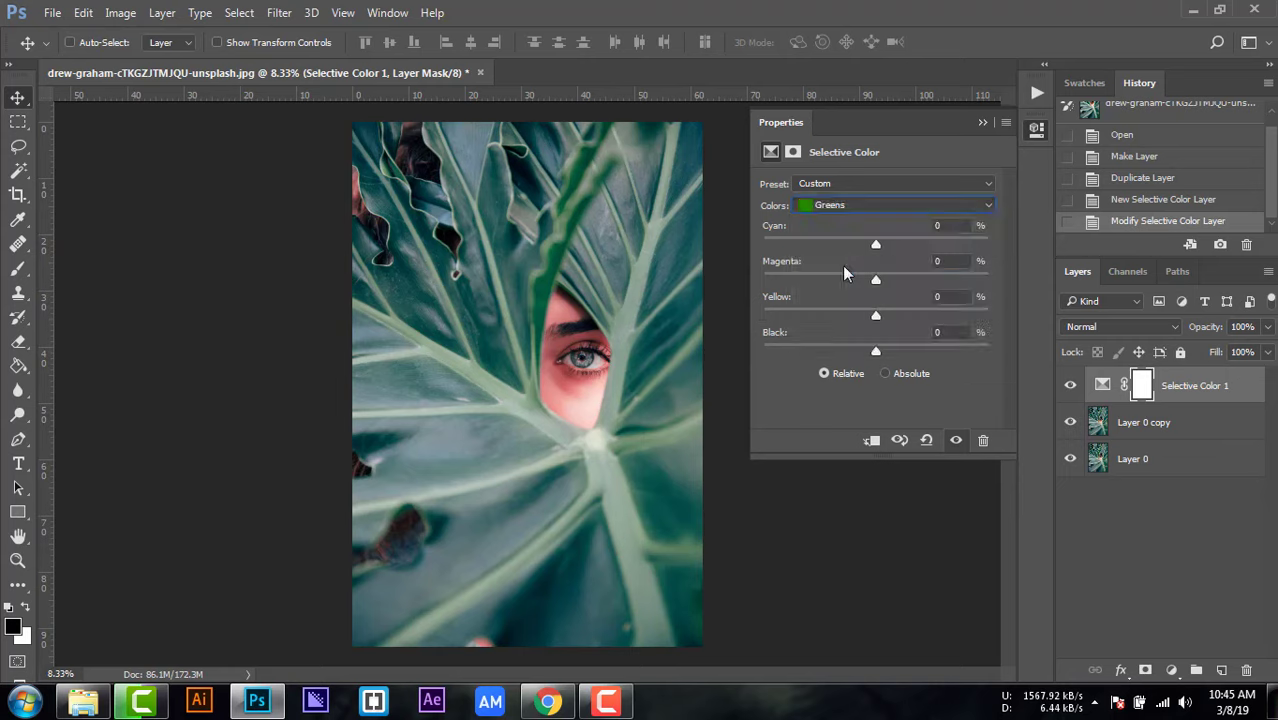
pyautogui.moveTo(876, 244); pyautogui.dragTo(762, 242)
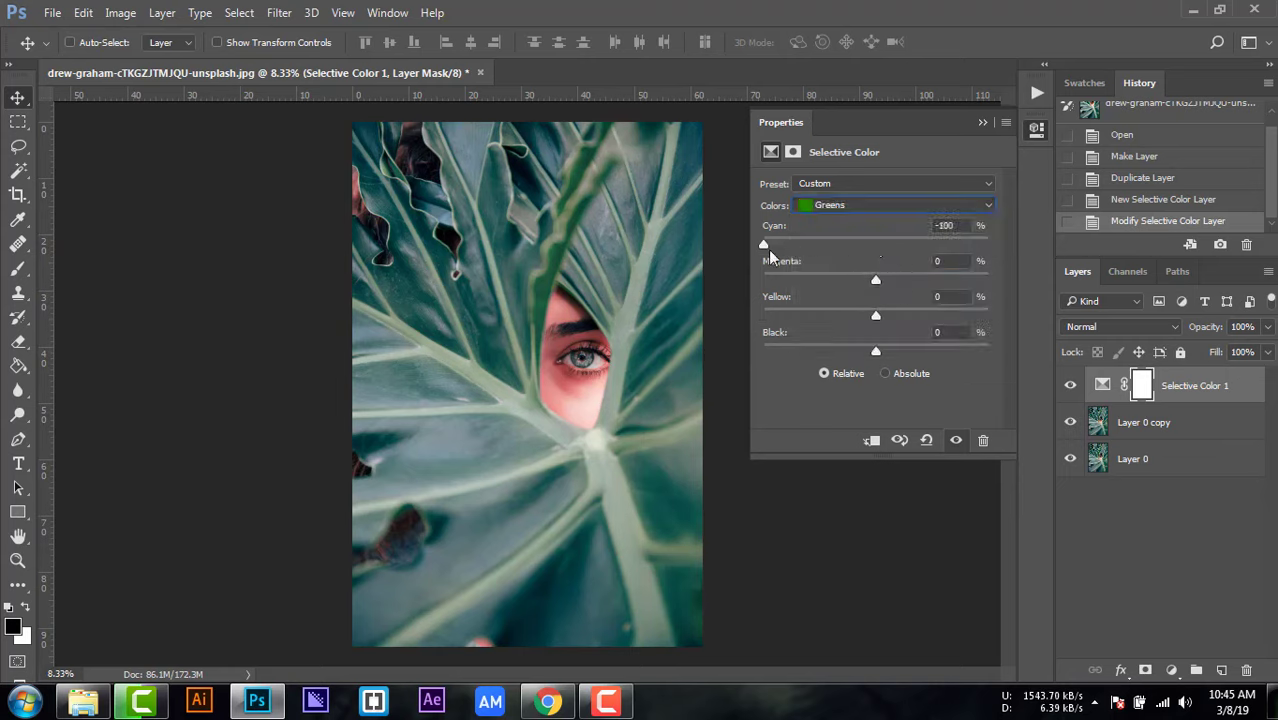
pyautogui.moveTo(875, 278); pyautogui.dragTo(1004, 279)
pyautogui.moveTo(876, 314); pyautogui.dragTo(753, 313)
pyautogui.moveTo(876, 350); pyautogui.dragTo(1017, 357)
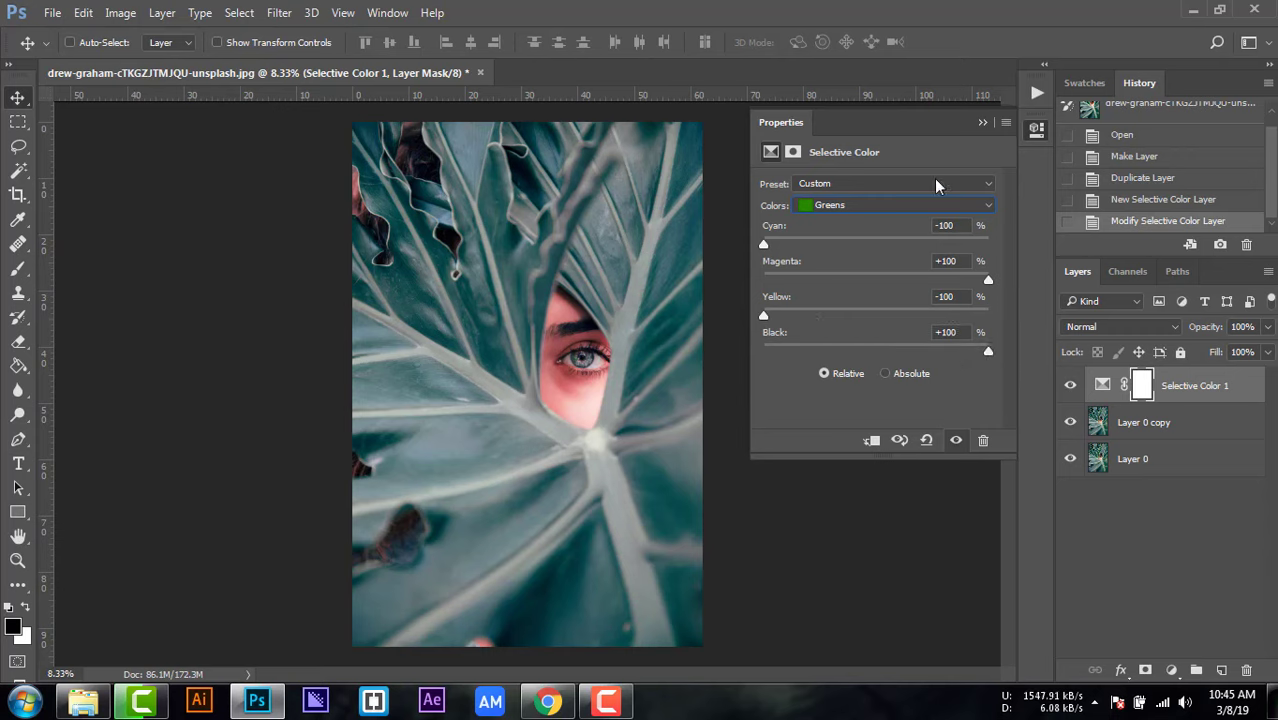
pyautogui.click(980, 123)
pyautogui.click(1070, 386)
pyautogui.click(1070, 386)
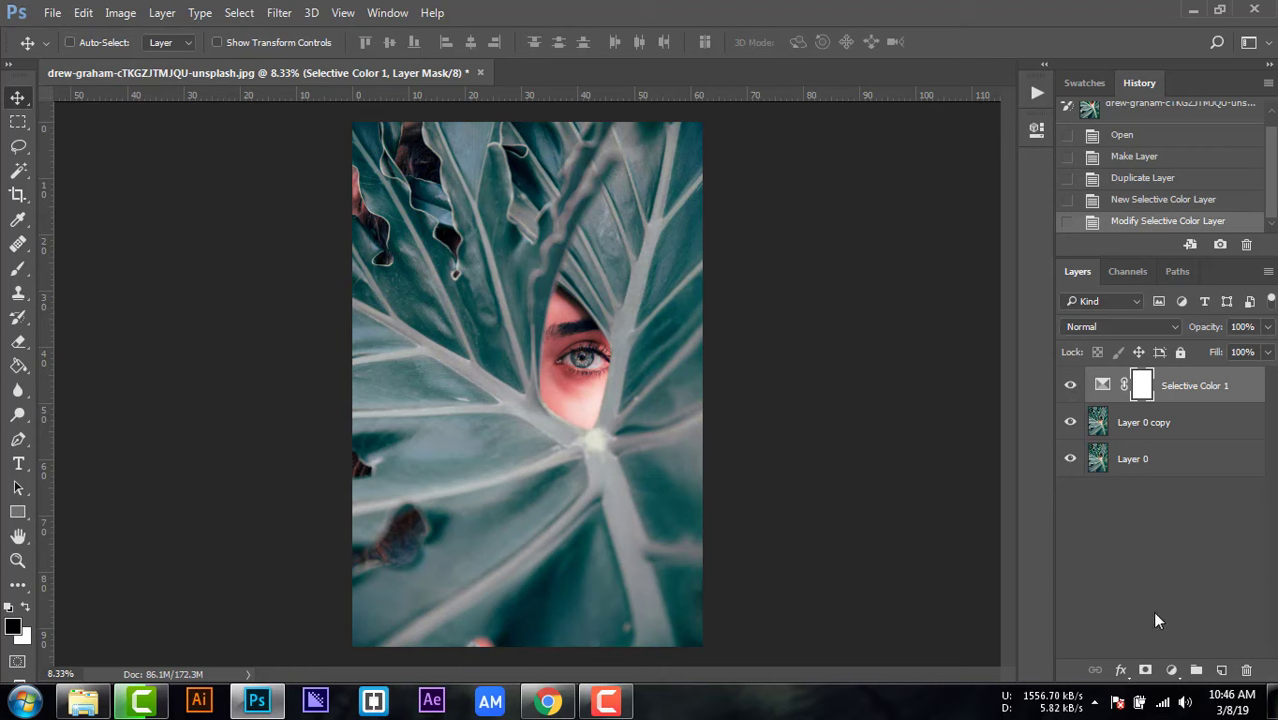
# Step: Add a Hue/Saturation adjustment layer and set the hue of the Reds to 10
pyautogui.click(1177, 671)
pyautogui.click(1135, 440)
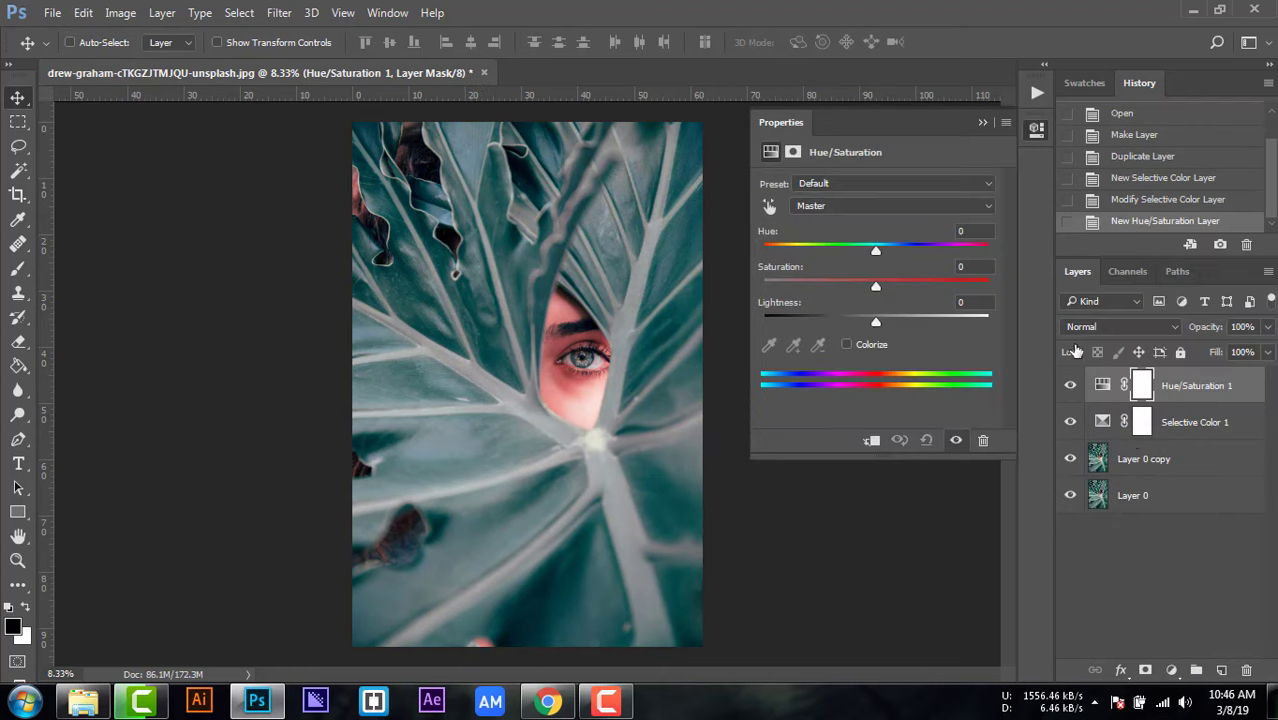
pyautogui.click(842, 207)
pyautogui.click(809, 230)
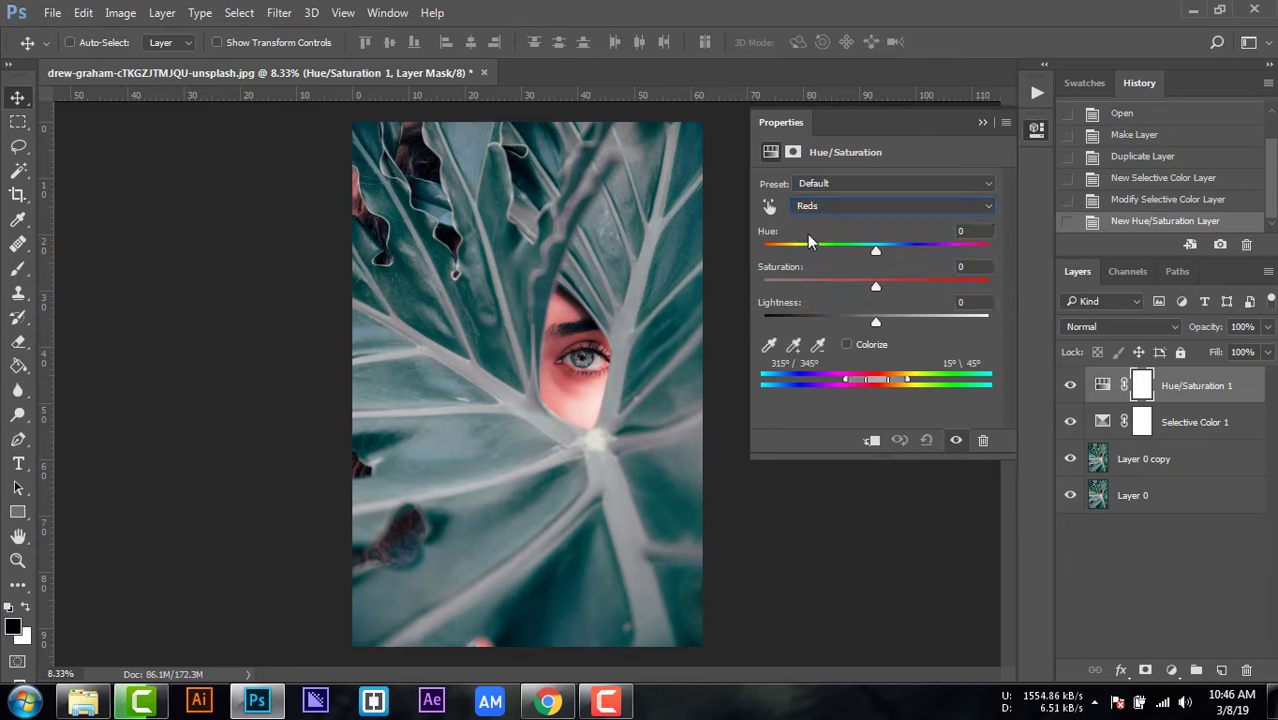
pyautogui.click(942, 231)
pyautogui.write('10')
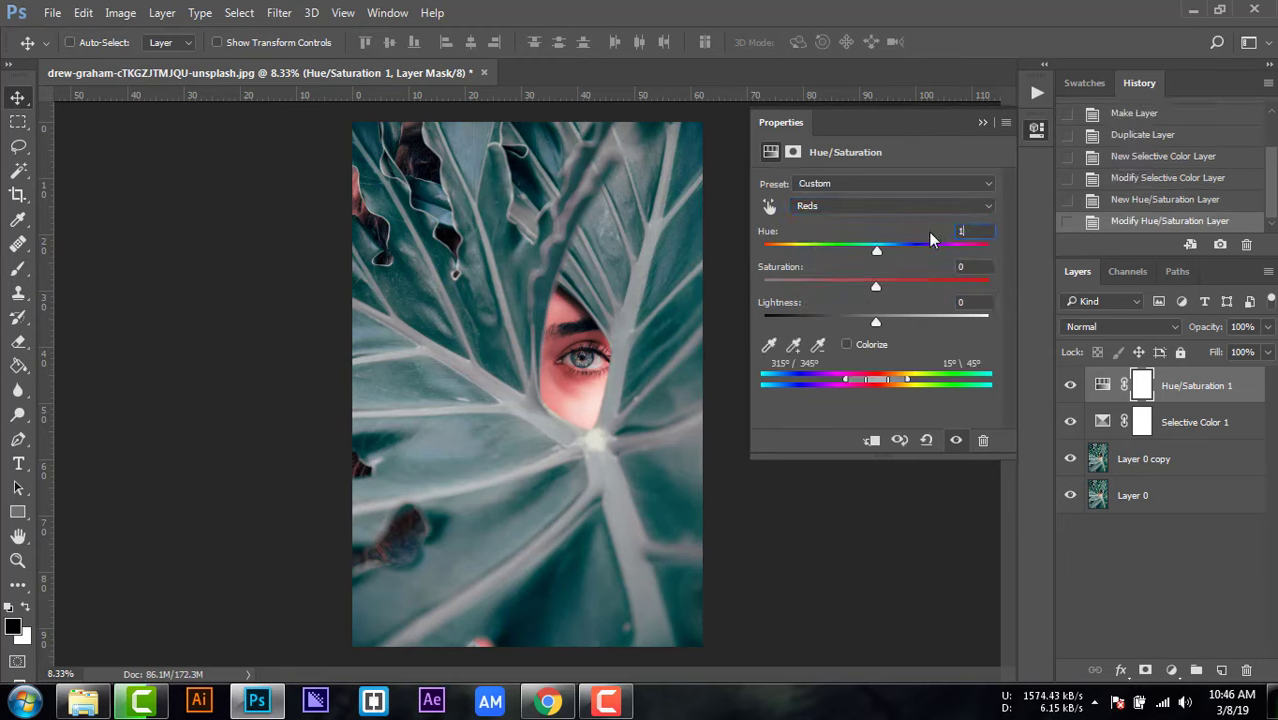
pyautogui.click(981, 123)
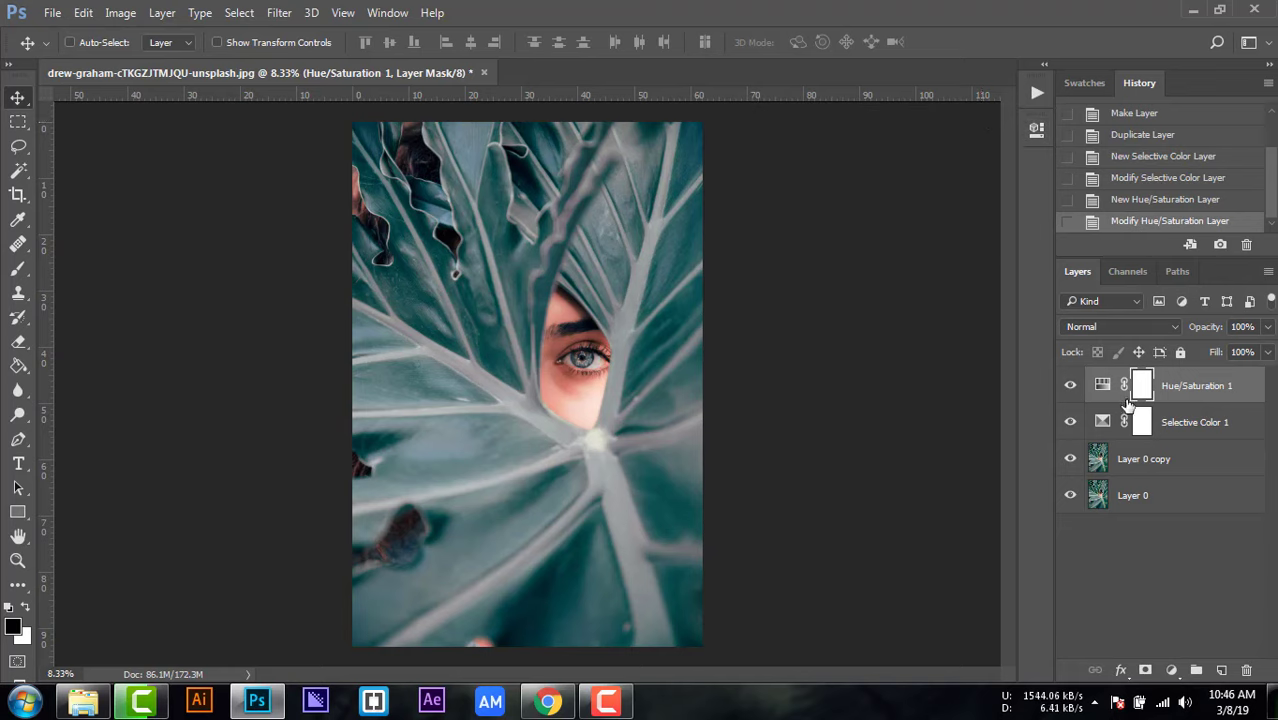
# Step: Add a second Selective Color adjustment layer with default settings and set its blending mode to Multiply
pyautogui.click(1171, 670)
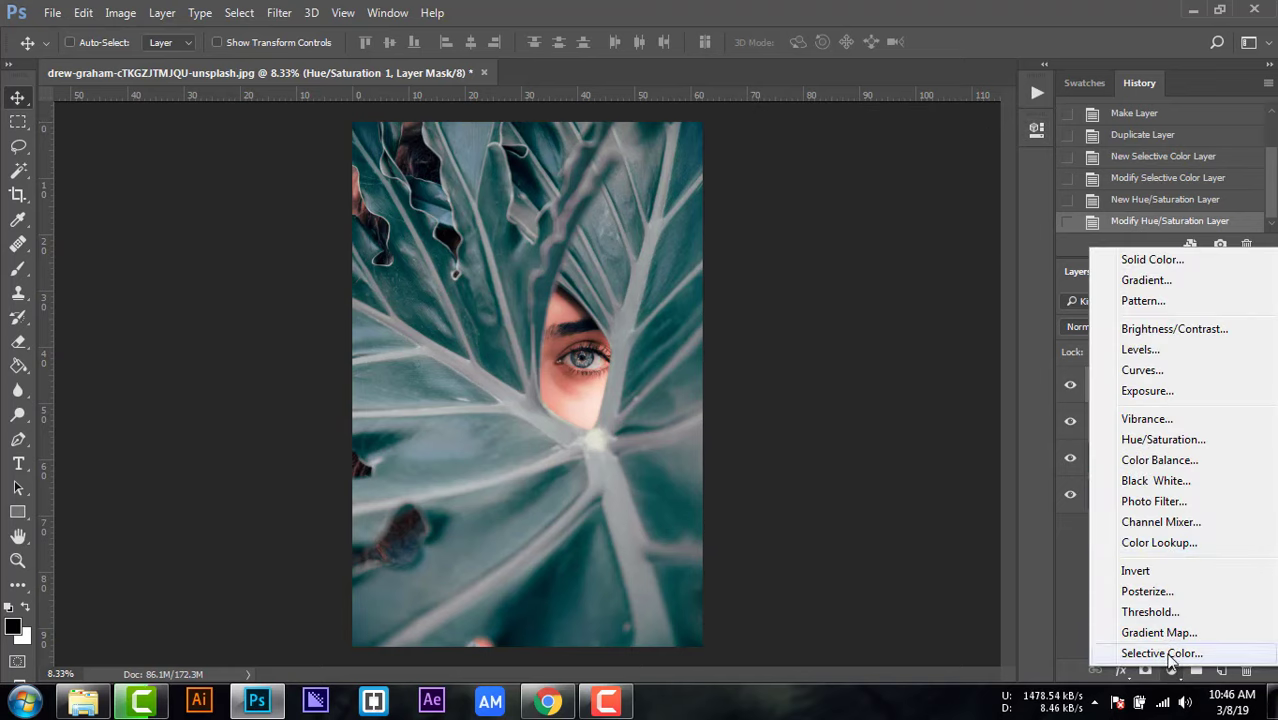
pyautogui.click(1170, 653)
pyautogui.click(983, 122)
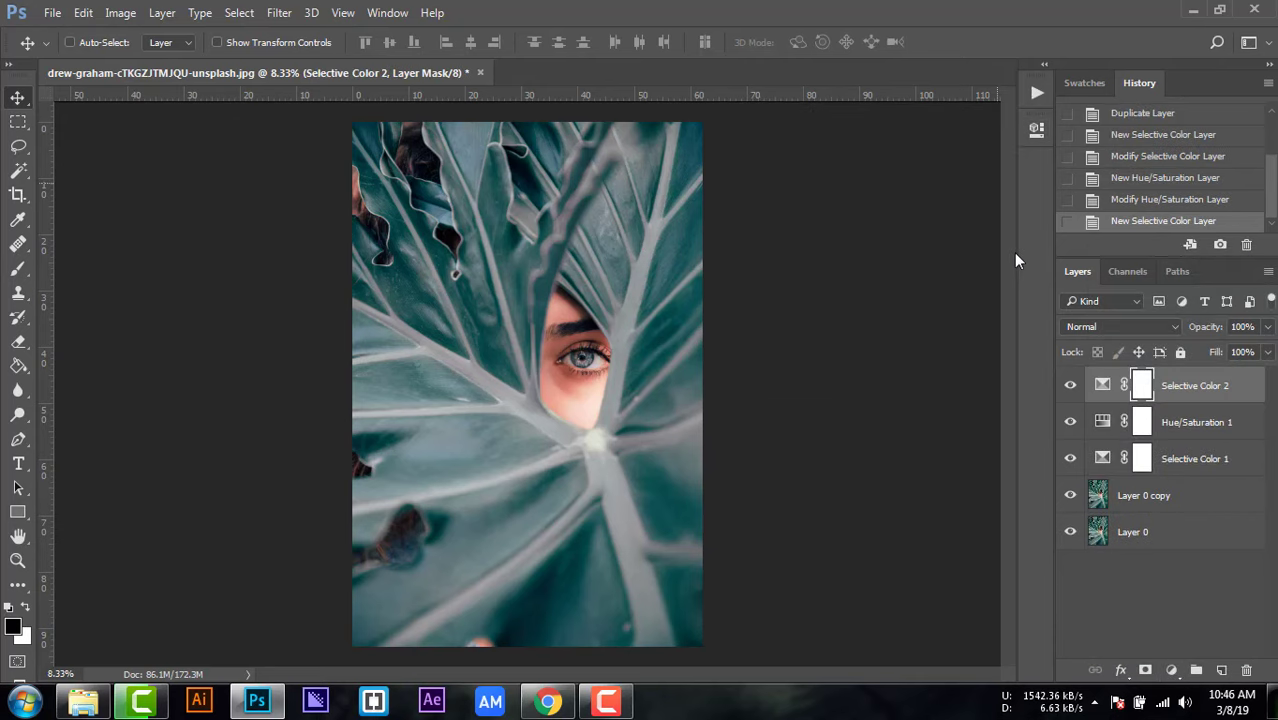
pyautogui.click(1120, 326)
pyautogui.click(1092, 390)
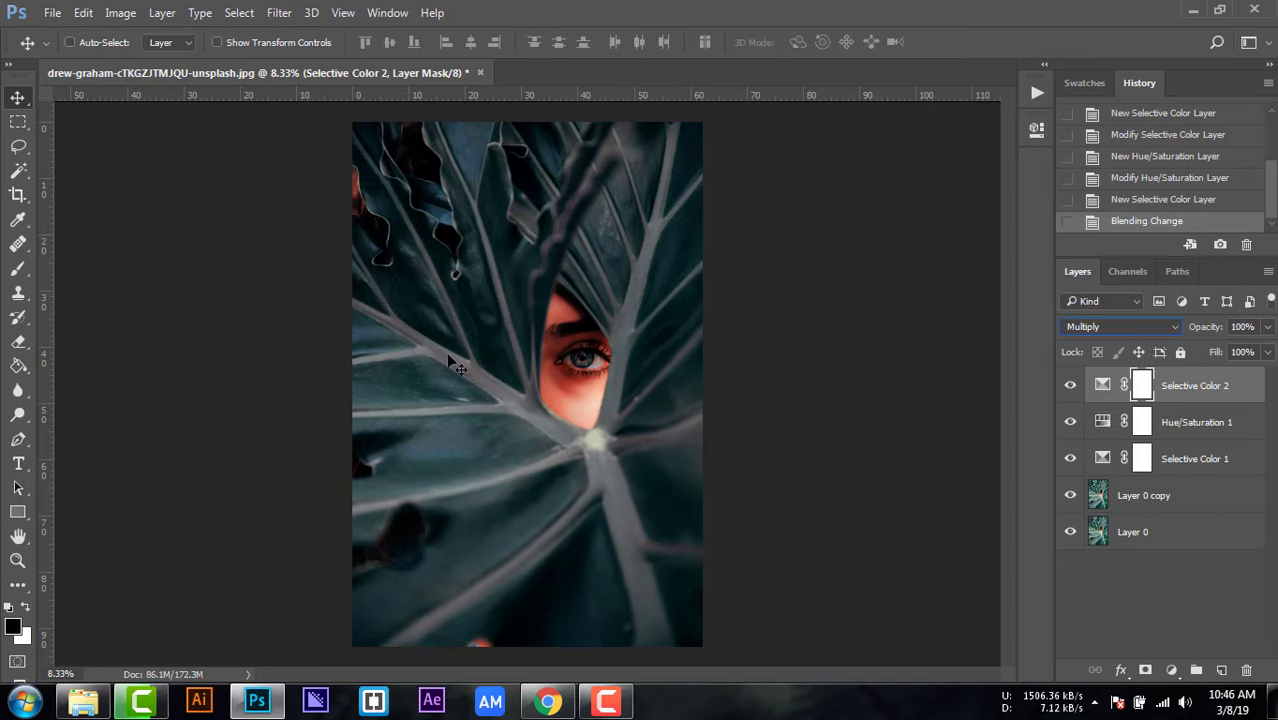
# Step: Paint black over the face on the Multiply layer's mask with a soft 1102 px brush at 55% opacity
pyautogui.press('b')
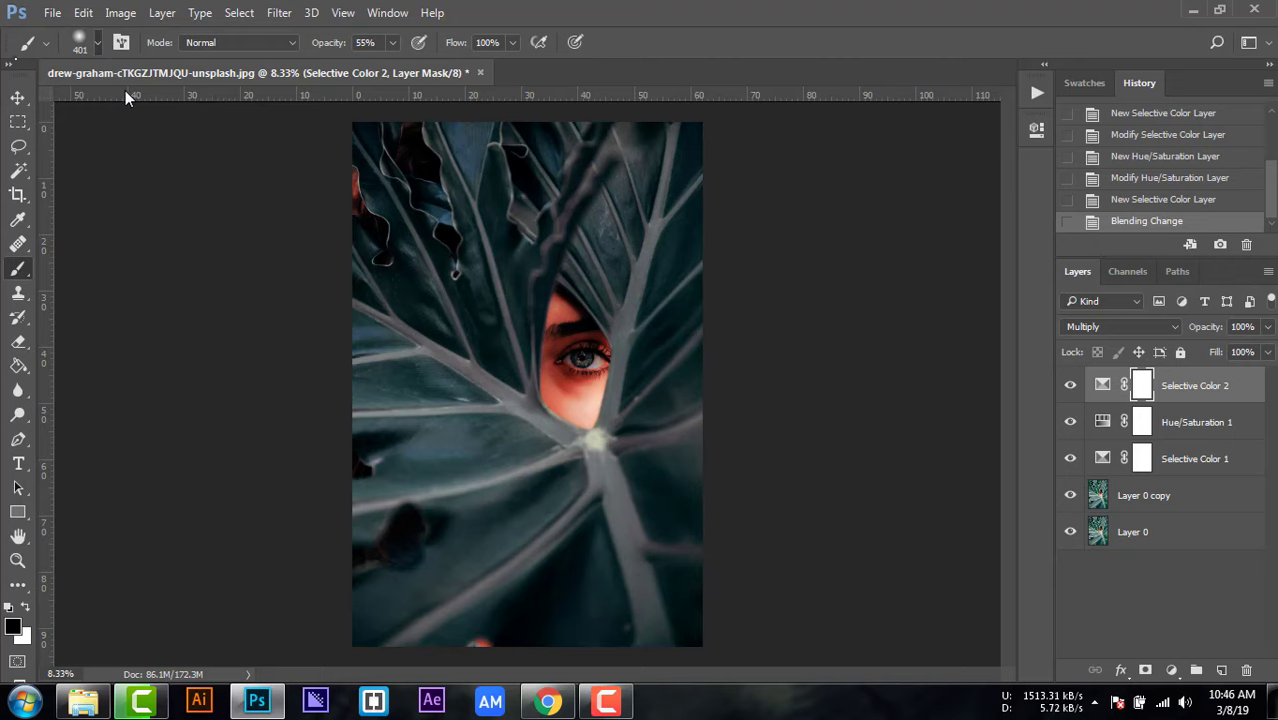
pyautogui.click(97, 44)
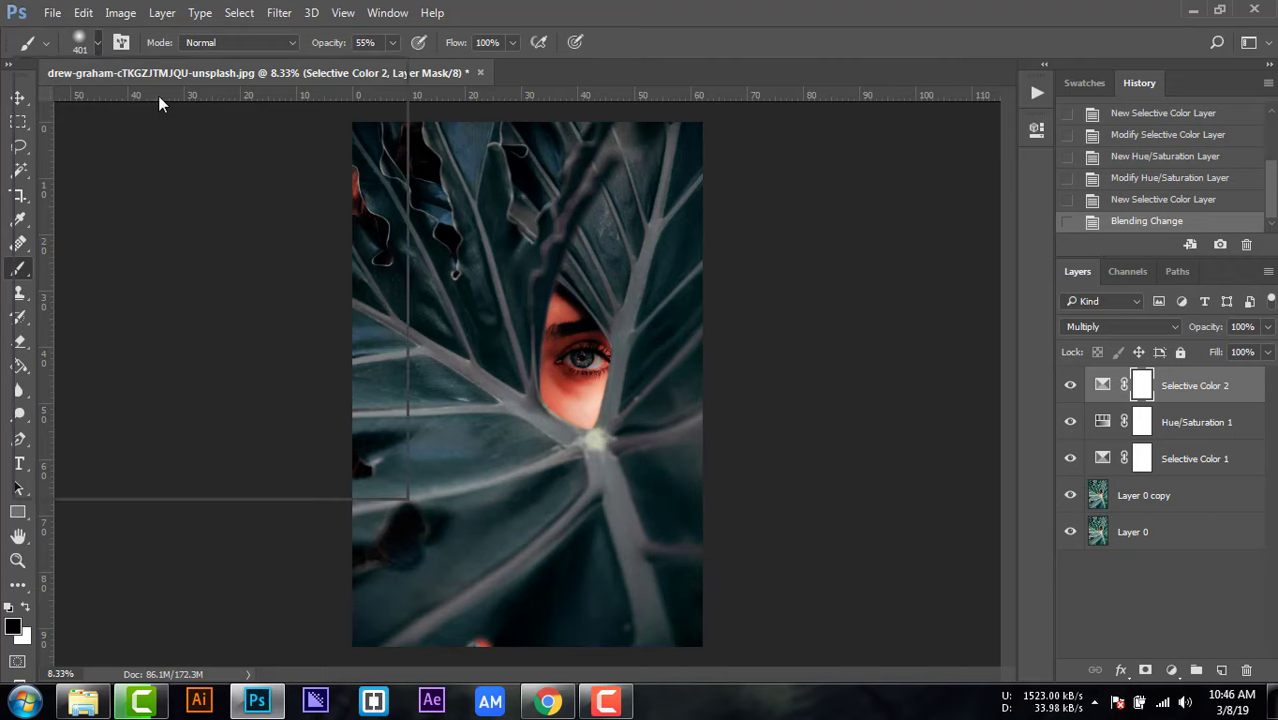
pyautogui.click(211, 101)
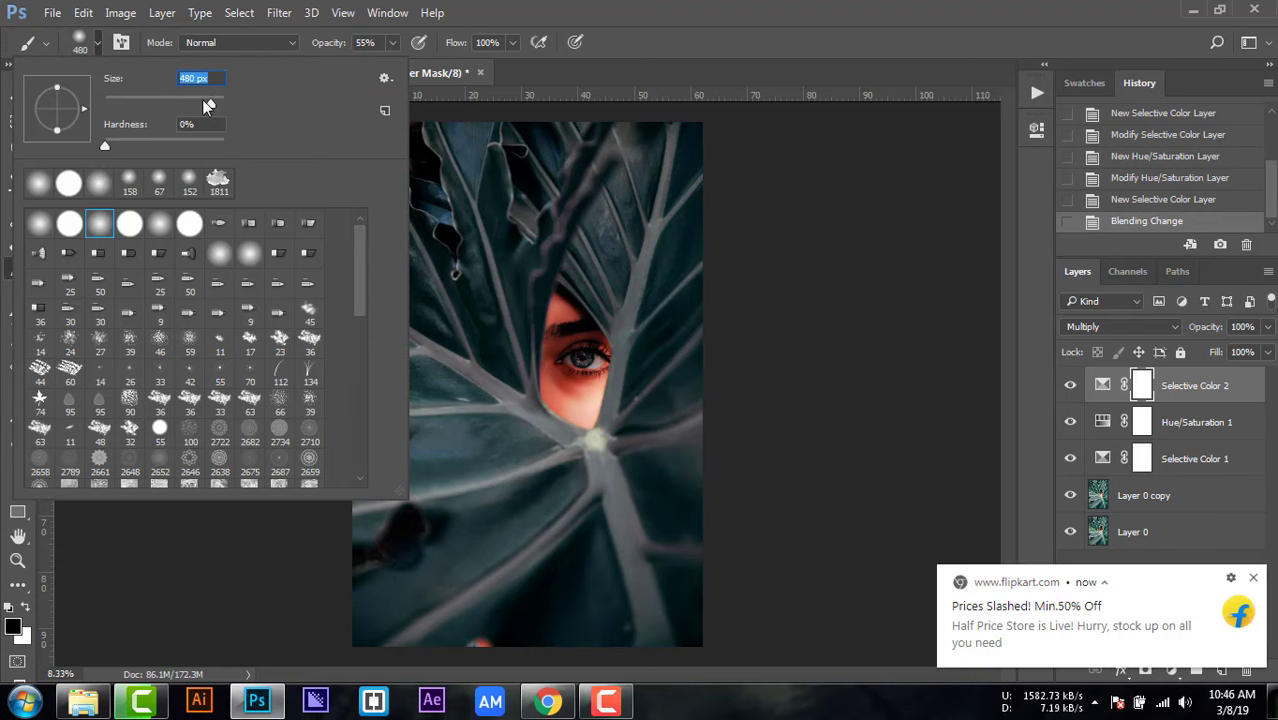
pyautogui.moveTo(210, 102); pyautogui.dragTo(213, 102)
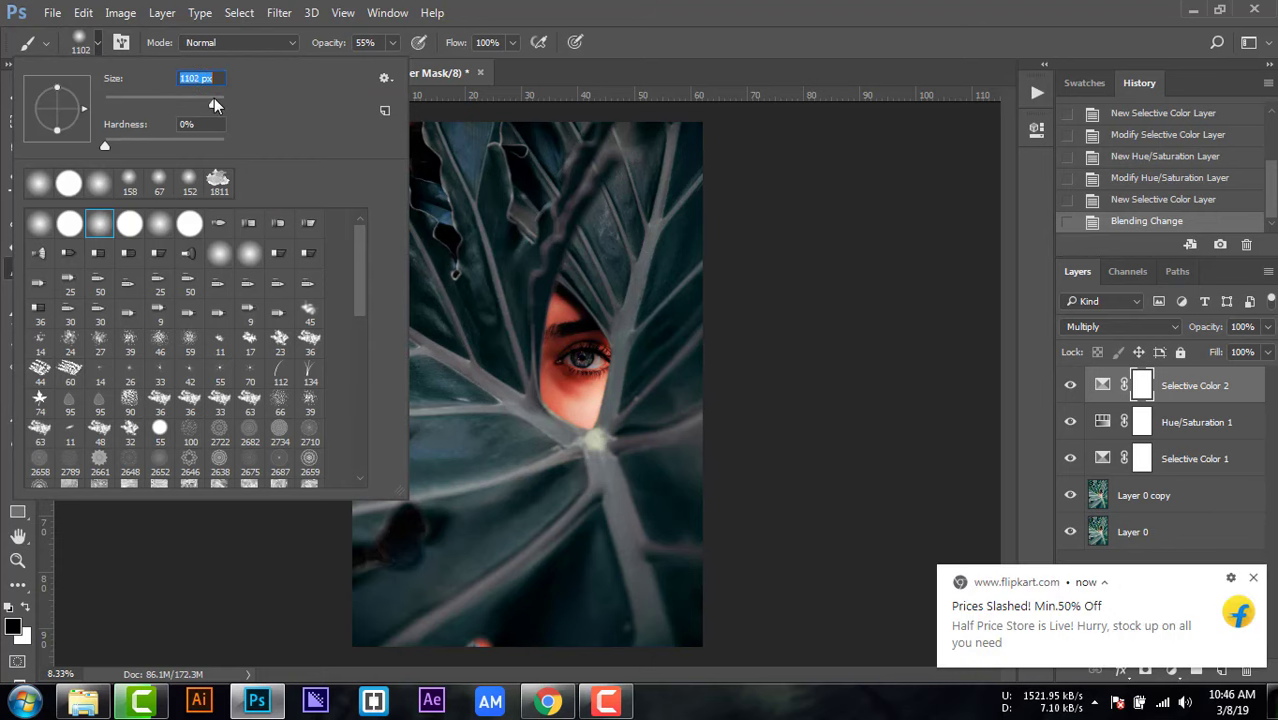
pyautogui.click(98, 45)
pyautogui.click(1254, 578)
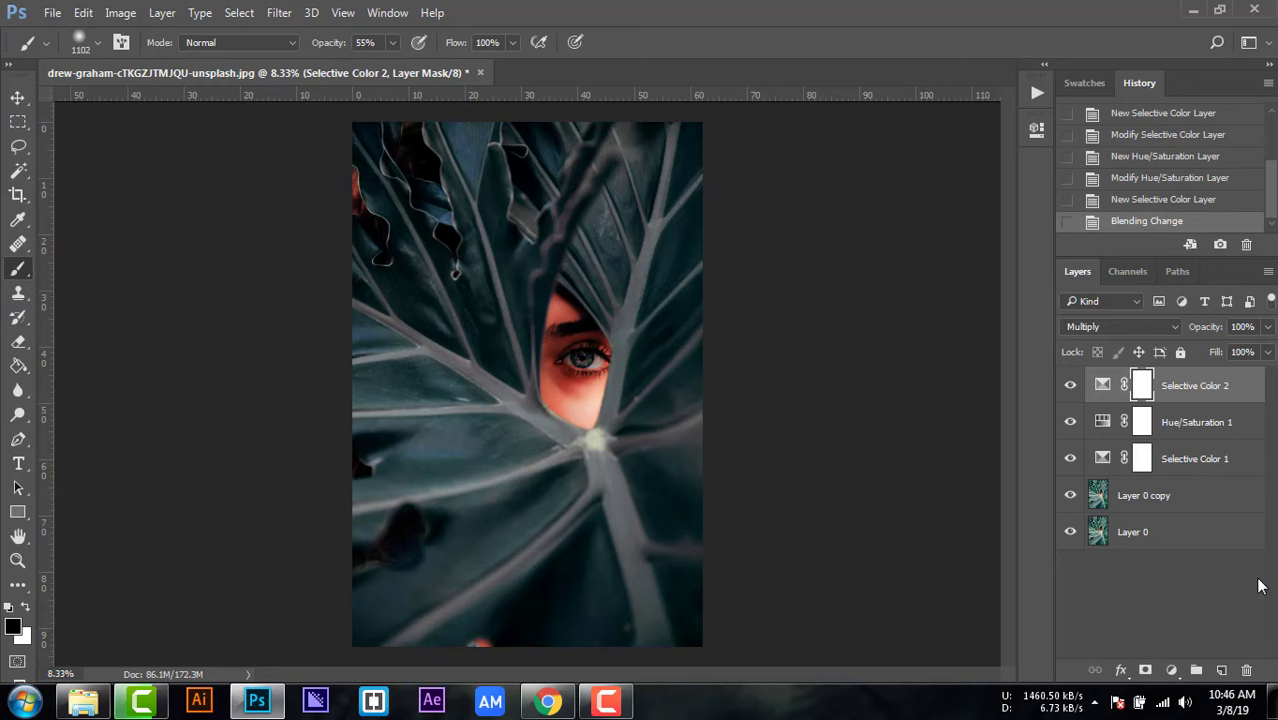
pyautogui.click(575, 376)
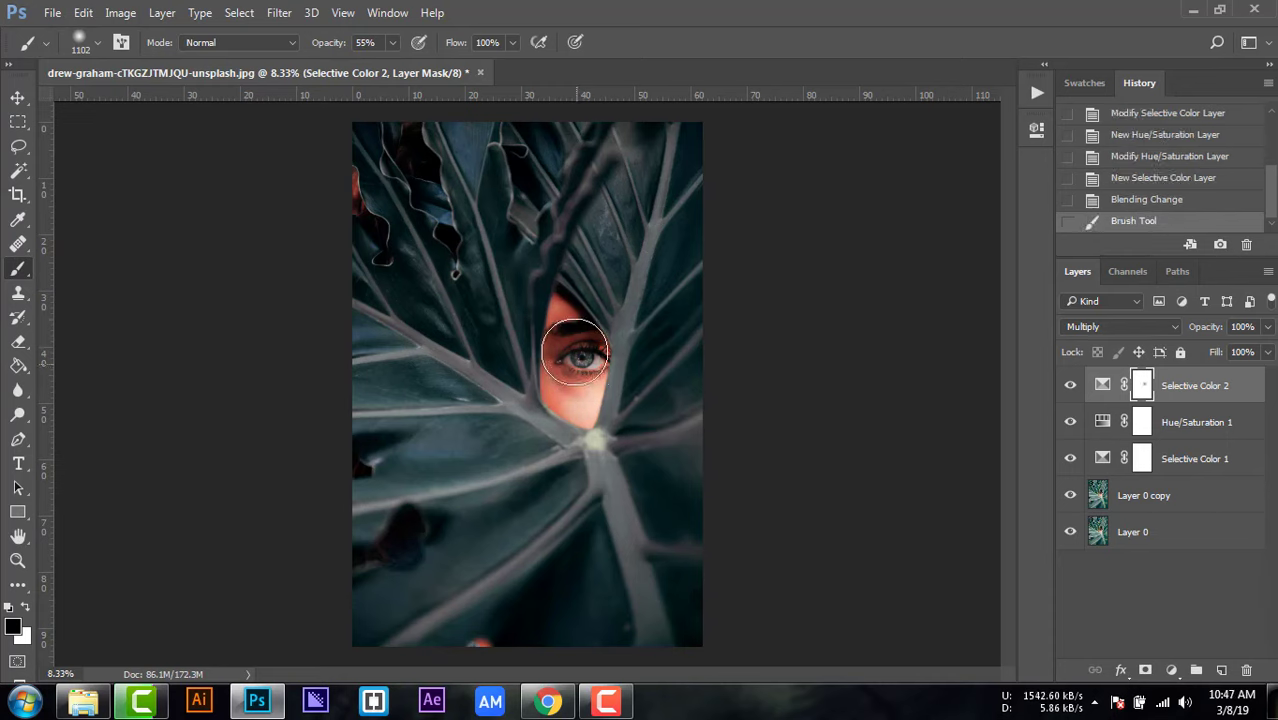
pyautogui.click(573, 341)
pyautogui.click(572, 345)
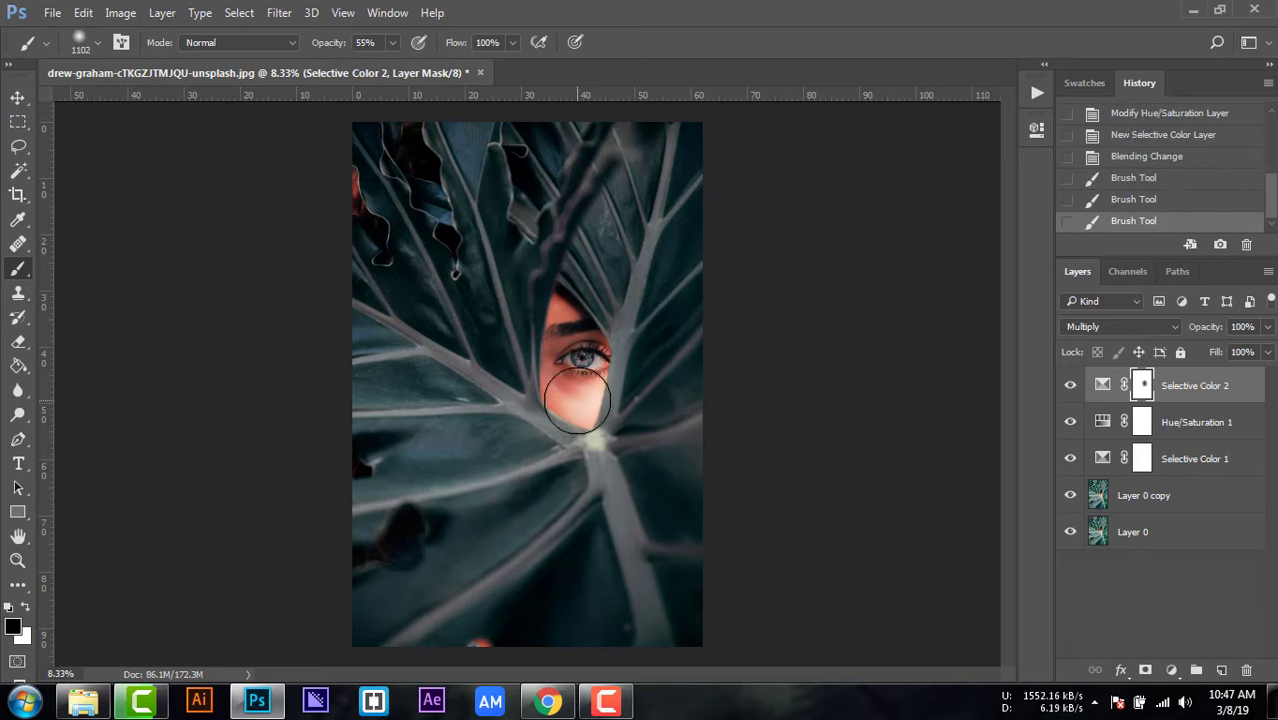
pyautogui.click(621, 402)
pyautogui.click(17, 97)
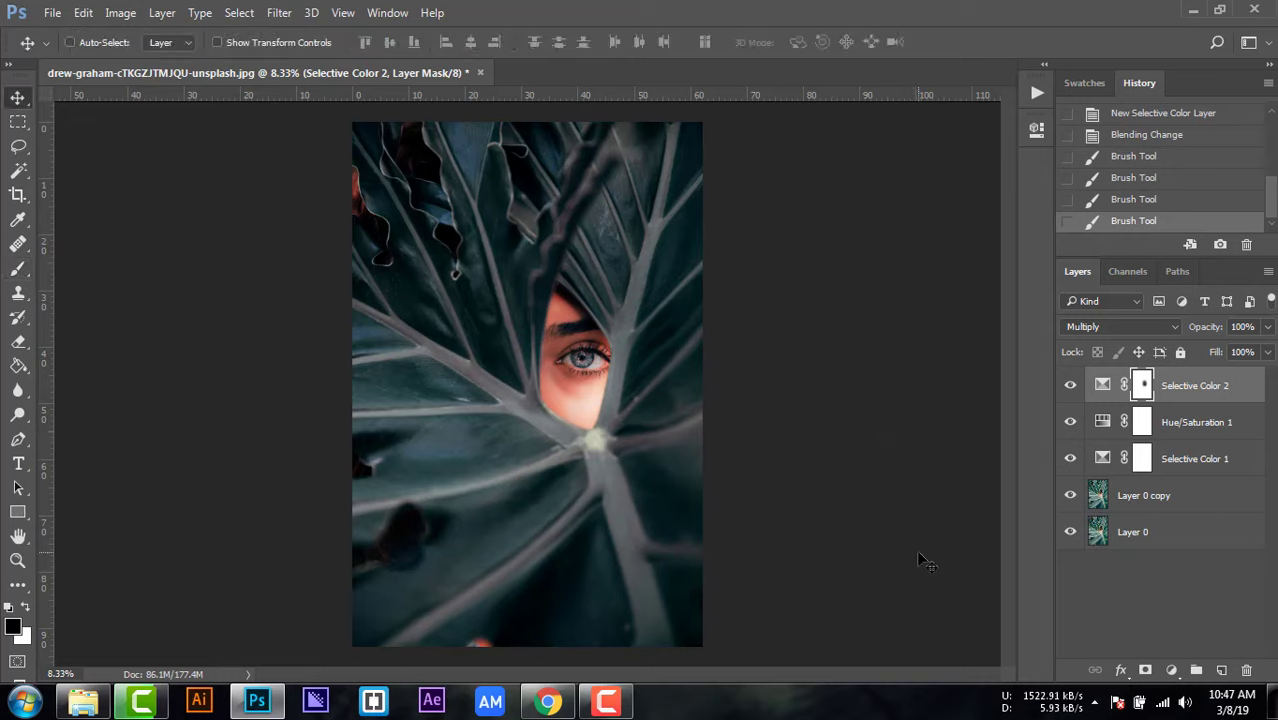
# Step: Add a third Selective Color adjustment layer and set its Blacks to Yellow -21% and Black +13%
pyautogui.click(1171, 670)
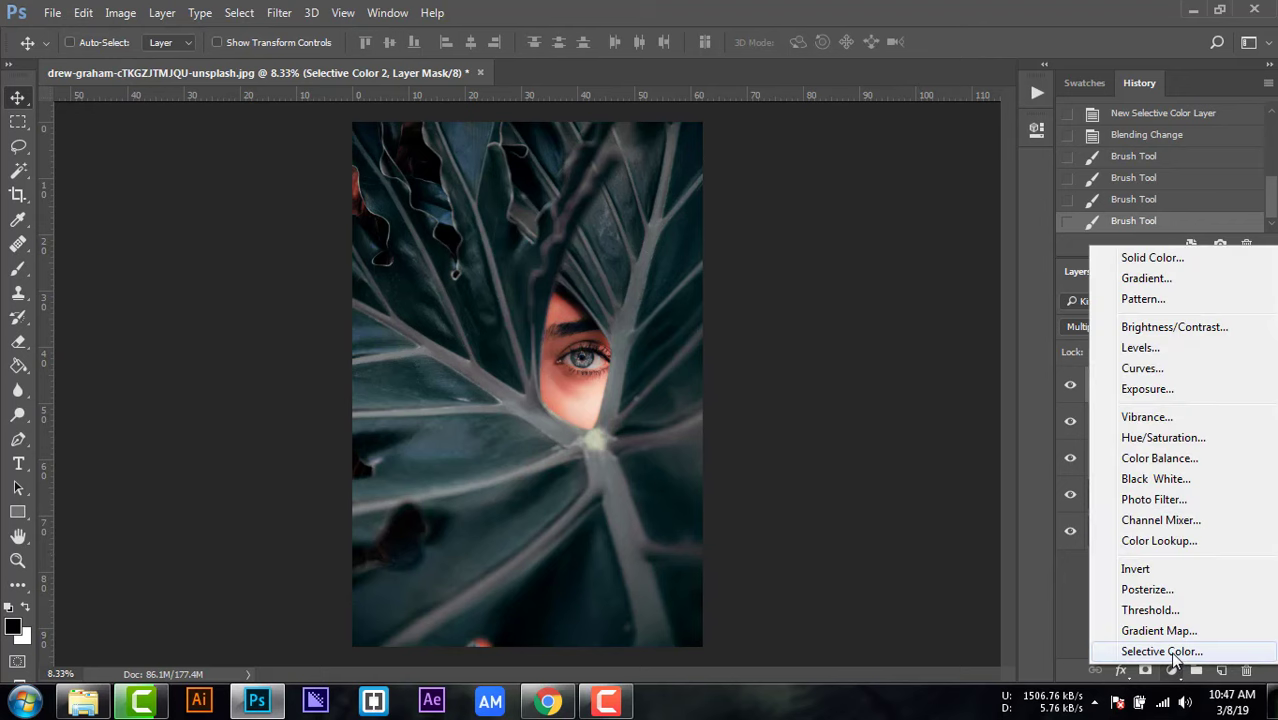
pyautogui.click(1145, 646)
pyautogui.click(862, 205)
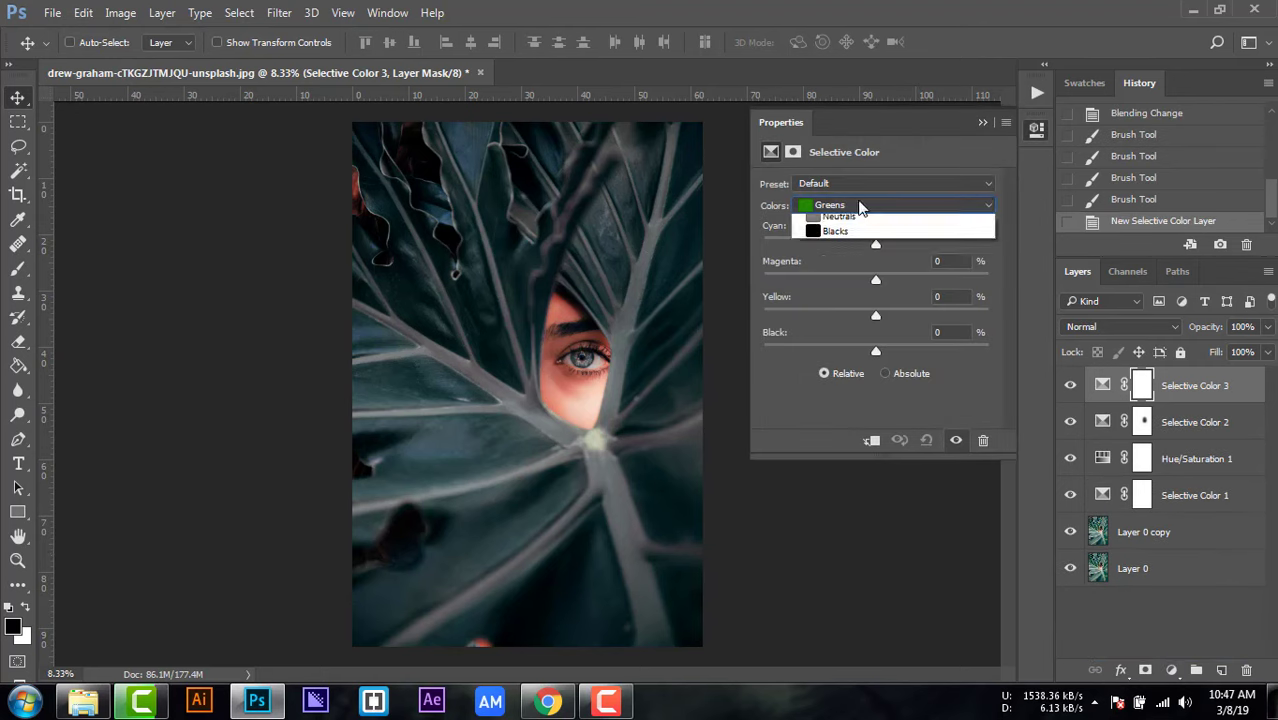
pyautogui.click(836, 342)
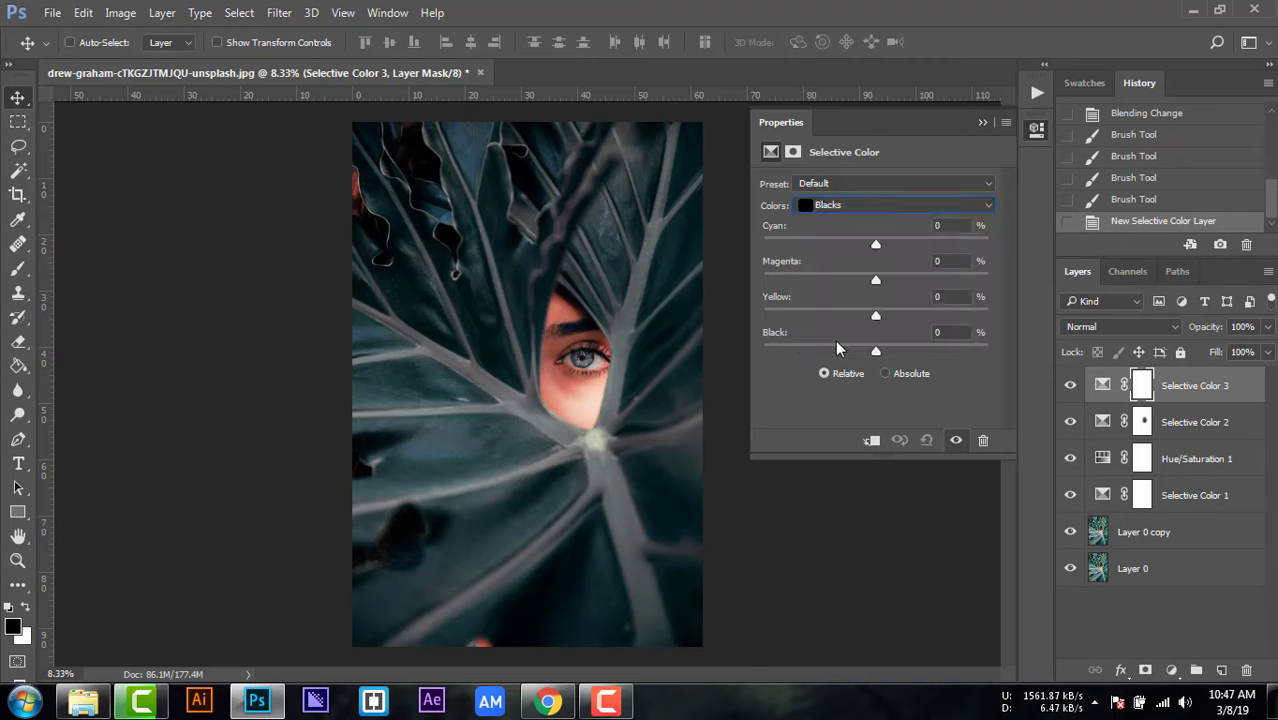
pyautogui.moveTo(876, 315); pyautogui.dragTo(889, 357)
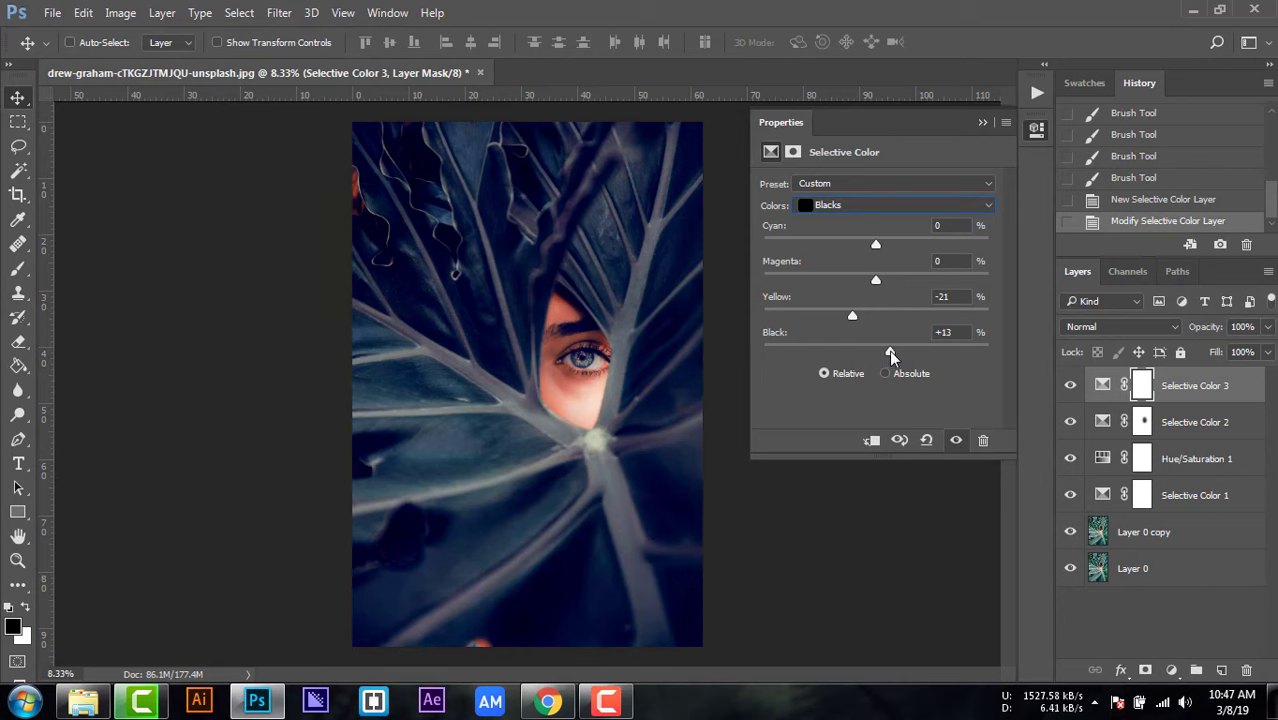
pyautogui.click(978, 123)
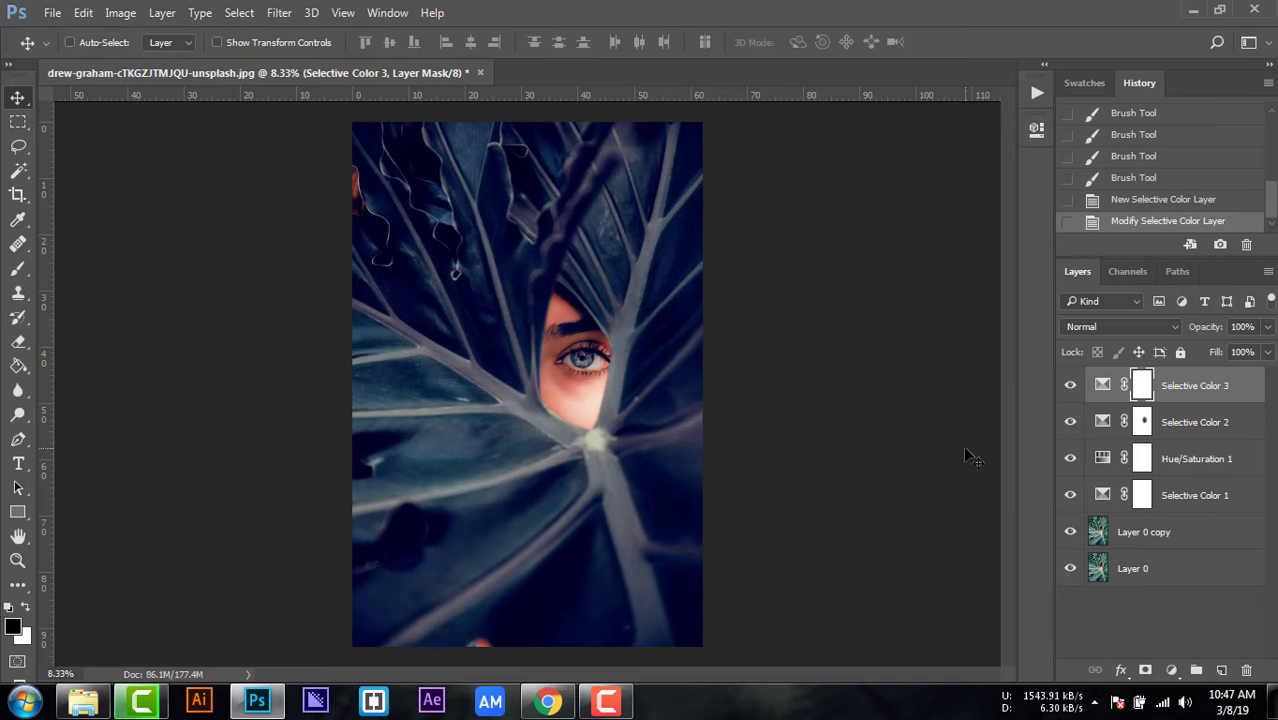
# Step: Add a Color Balance adjustment layer with midtones at Cyan–Red +5 and Yellow–Blue shifted slightly toward yellow
pyautogui.click(1171, 670)
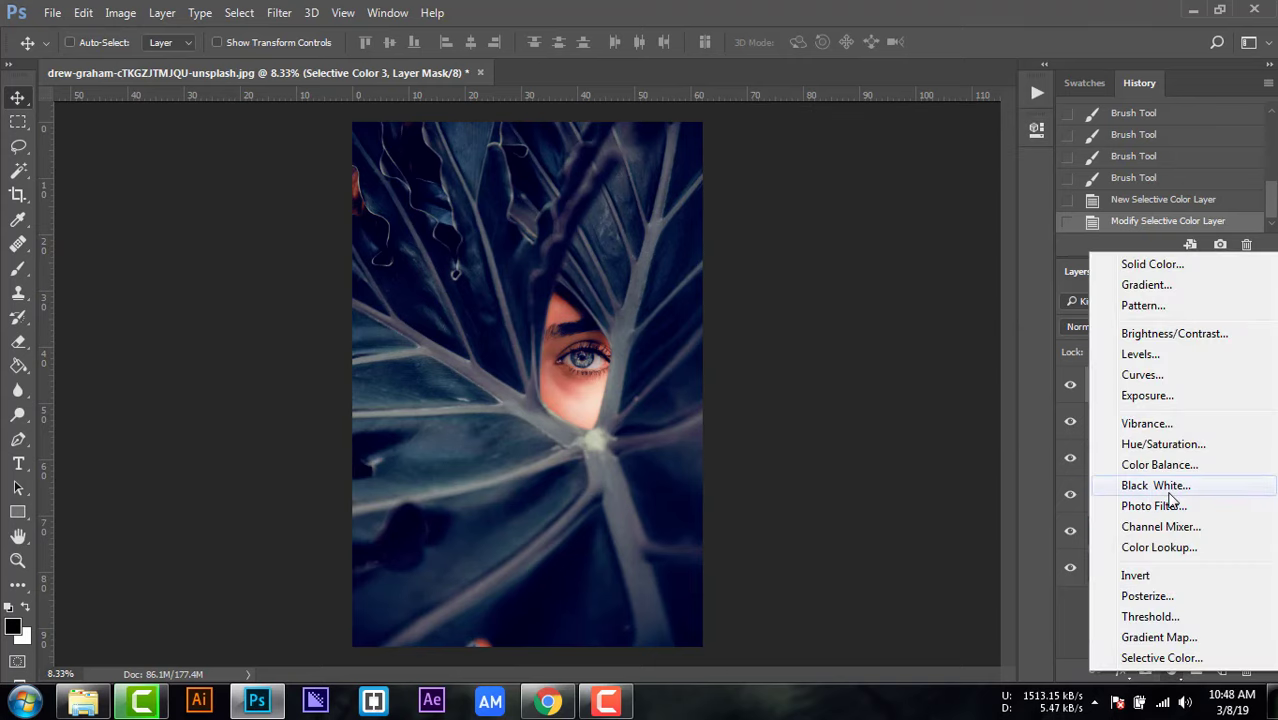
pyautogui.click(1158, 464)
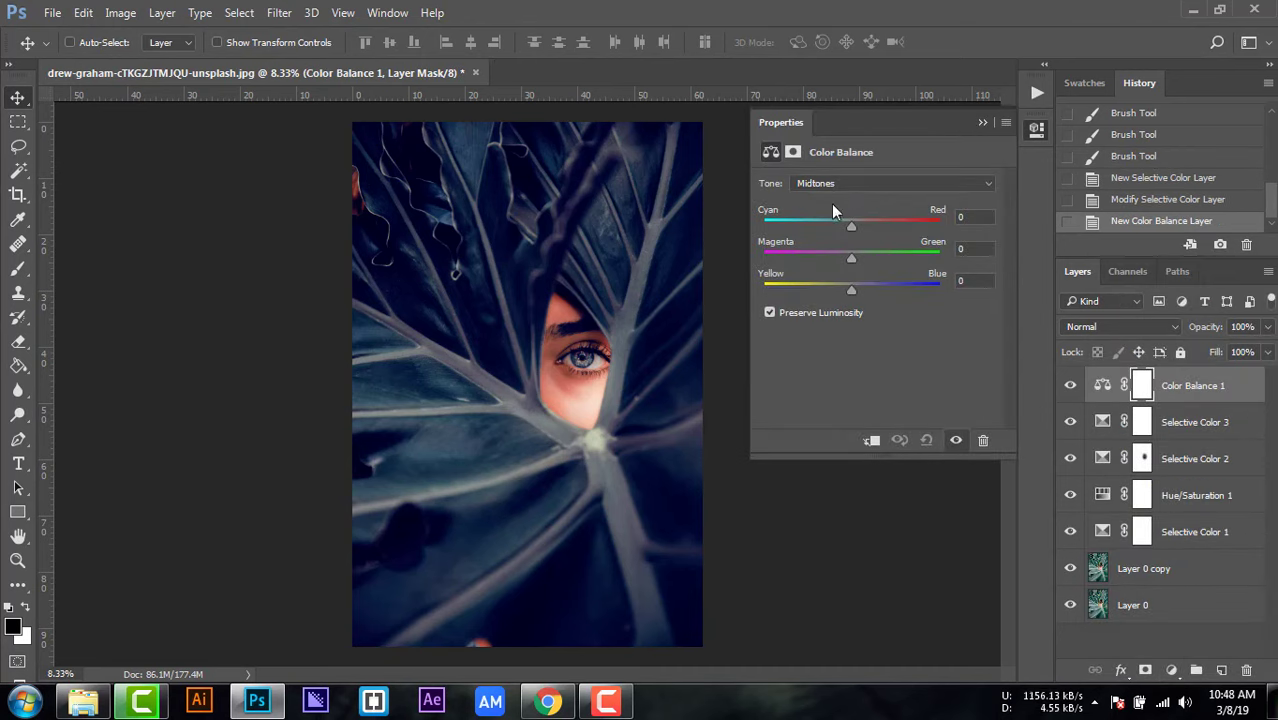
pyautogui.moveTo(850, 224); pyautogui.dragTo(856, 230)
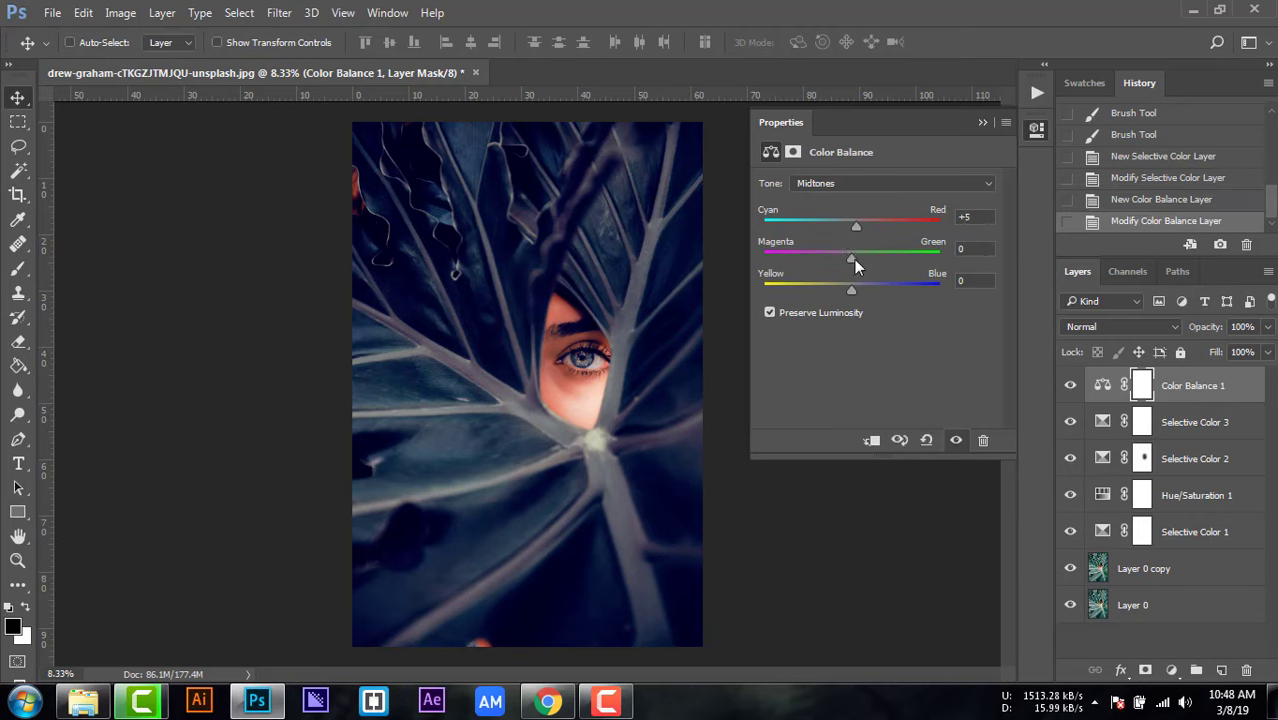
pyautogui.moveTo(851, 257); pyautogui.dragTo(845, 291)
pyautogui.moveTo(845, 291); pyautogui.dragTo(845, 292)
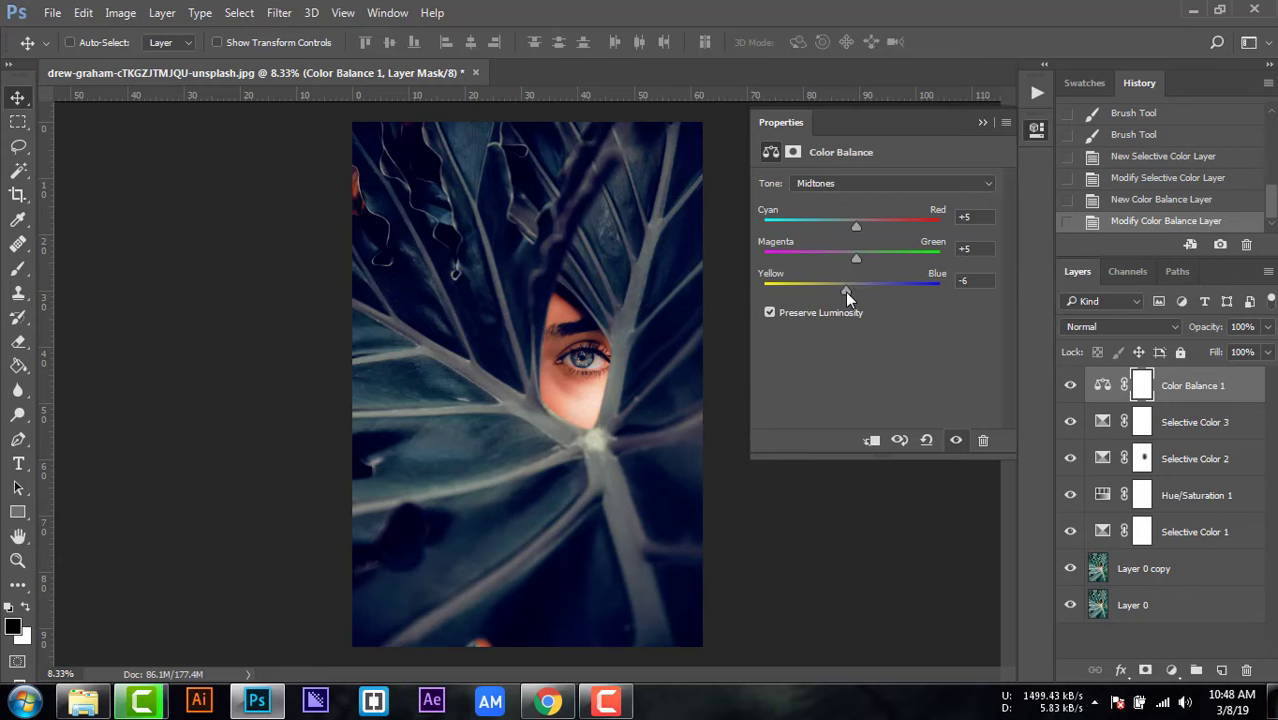
# Step: Set the Color Balance highlights to Cyan–Red -12 and Yellow–Blue +22
pyautogui.click(866, 180)
pyautogui.click(826, 222)
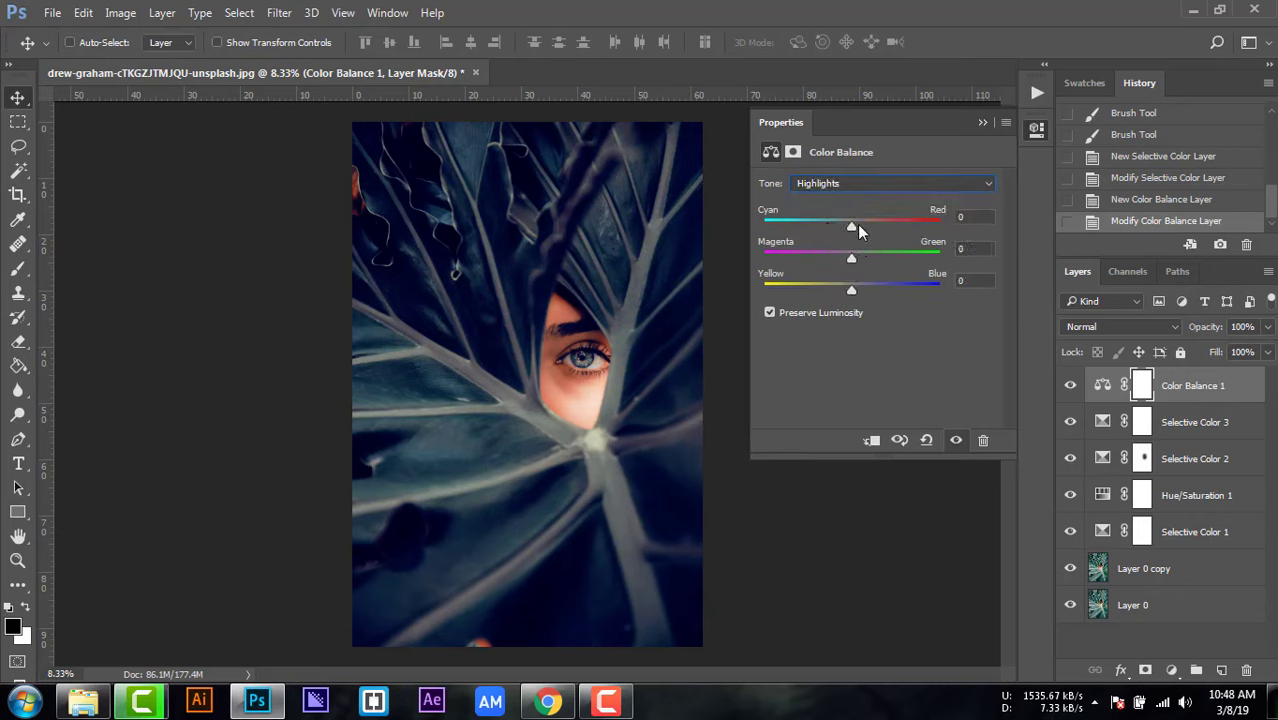
pyautogui.moveTo(849, 223); pyautogui.dragTo(840, 228)
pyautogui.moveTo(851, 290); pyautogui.dragTo(871, 292)
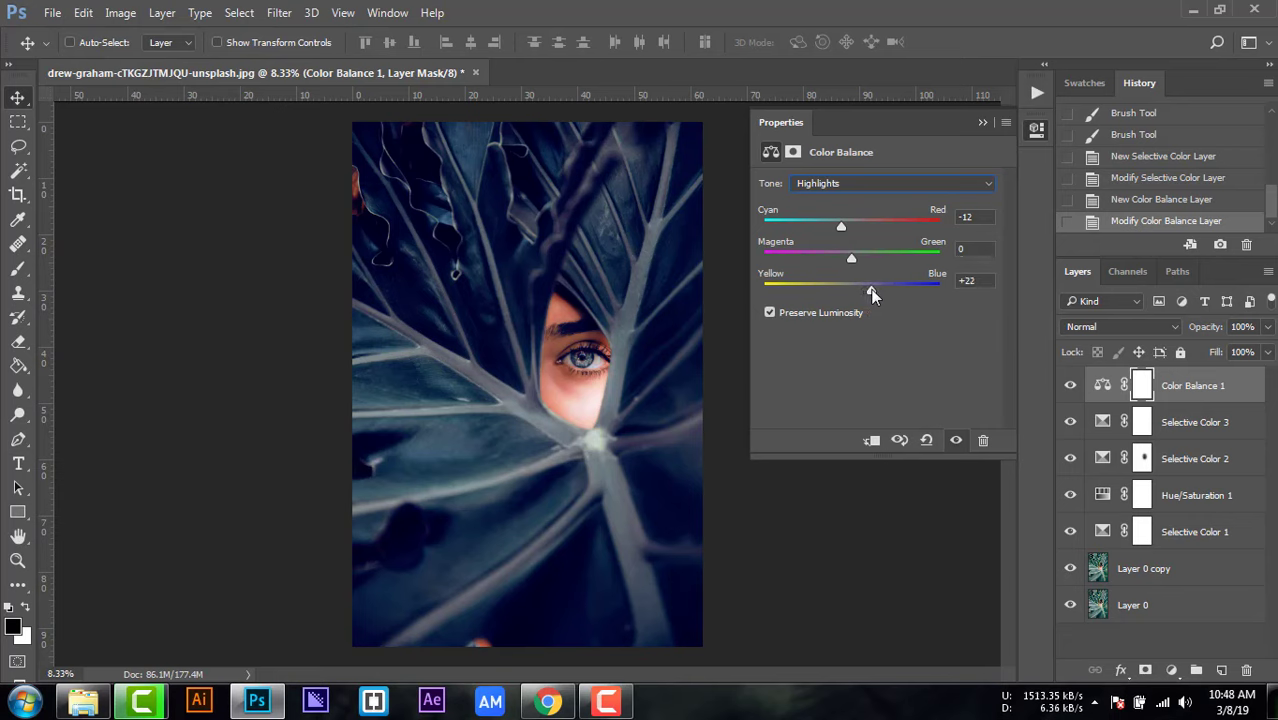
# Step: Shift the Color Balance shadows toward blue, to about +13 on Yellow–Blue
pyautogui.click(853, 183)
pyautogui.click(838, 202)
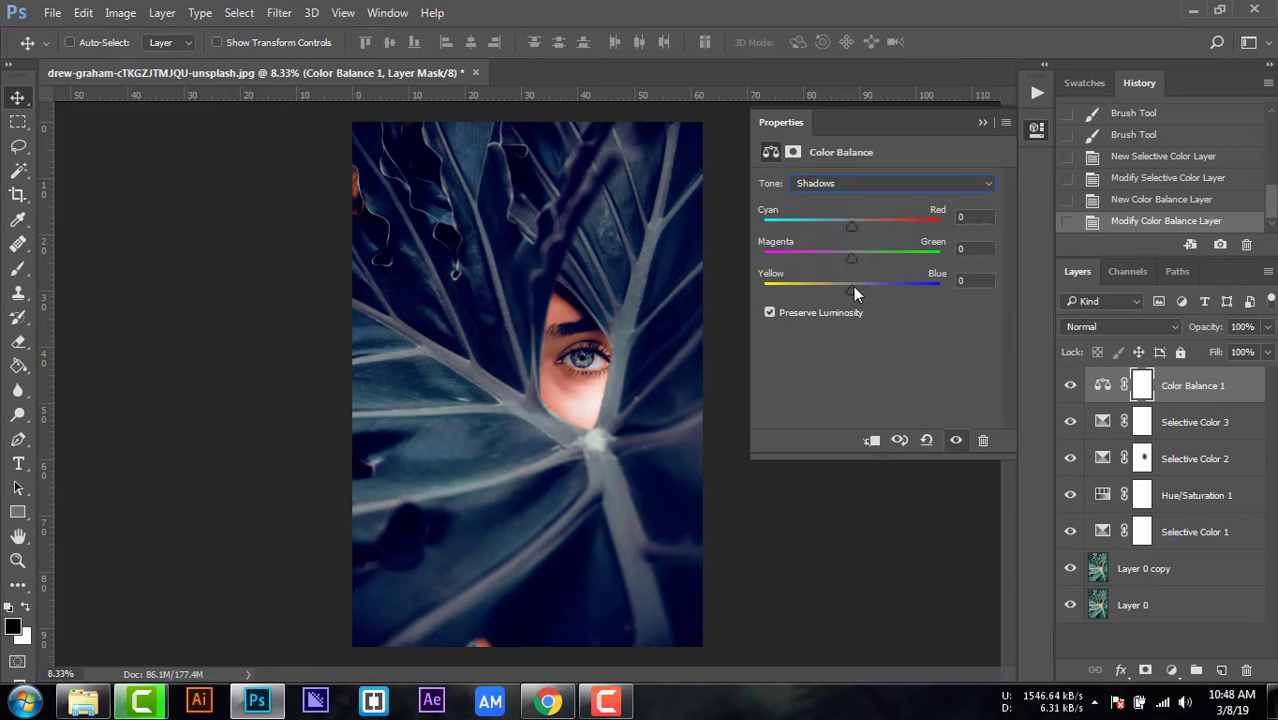
pyautogui.moveTo(853, 286); pyautogui.dragTo(862, 287)
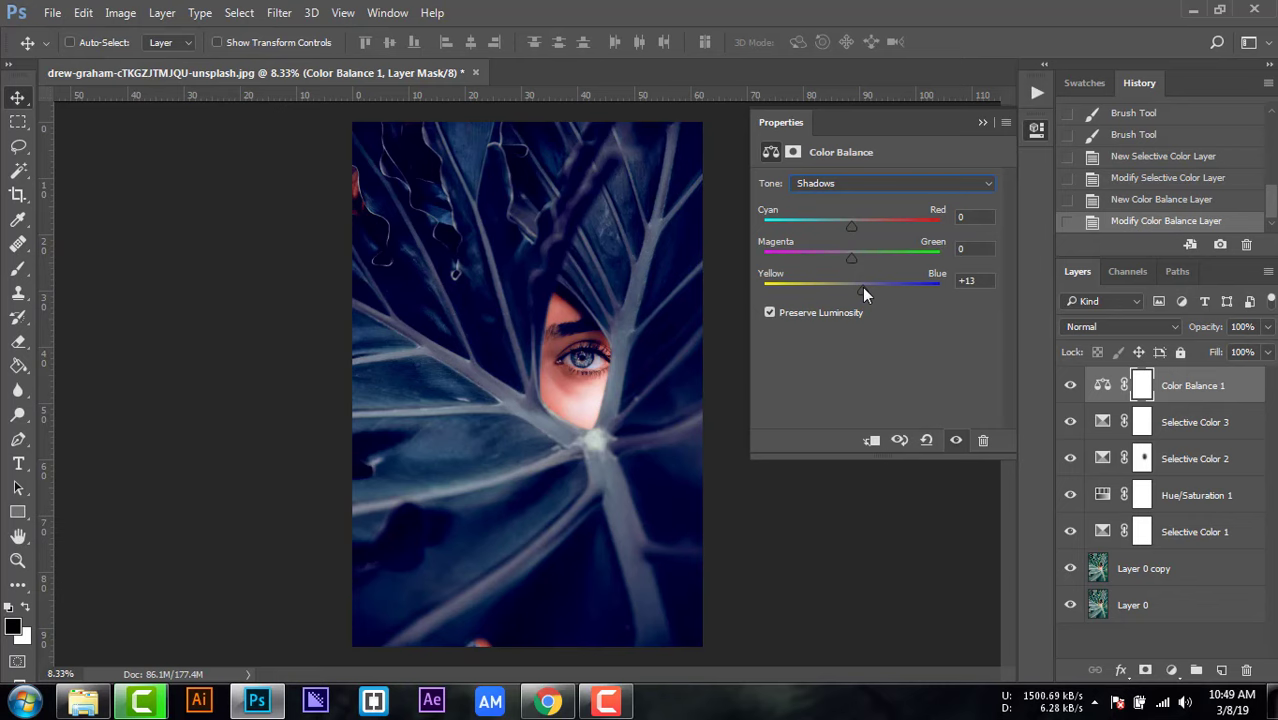
pyautogui.moveTo(867, 287); pyautogui.dragTo(863, 289)
pyautogui.click(982, 121)
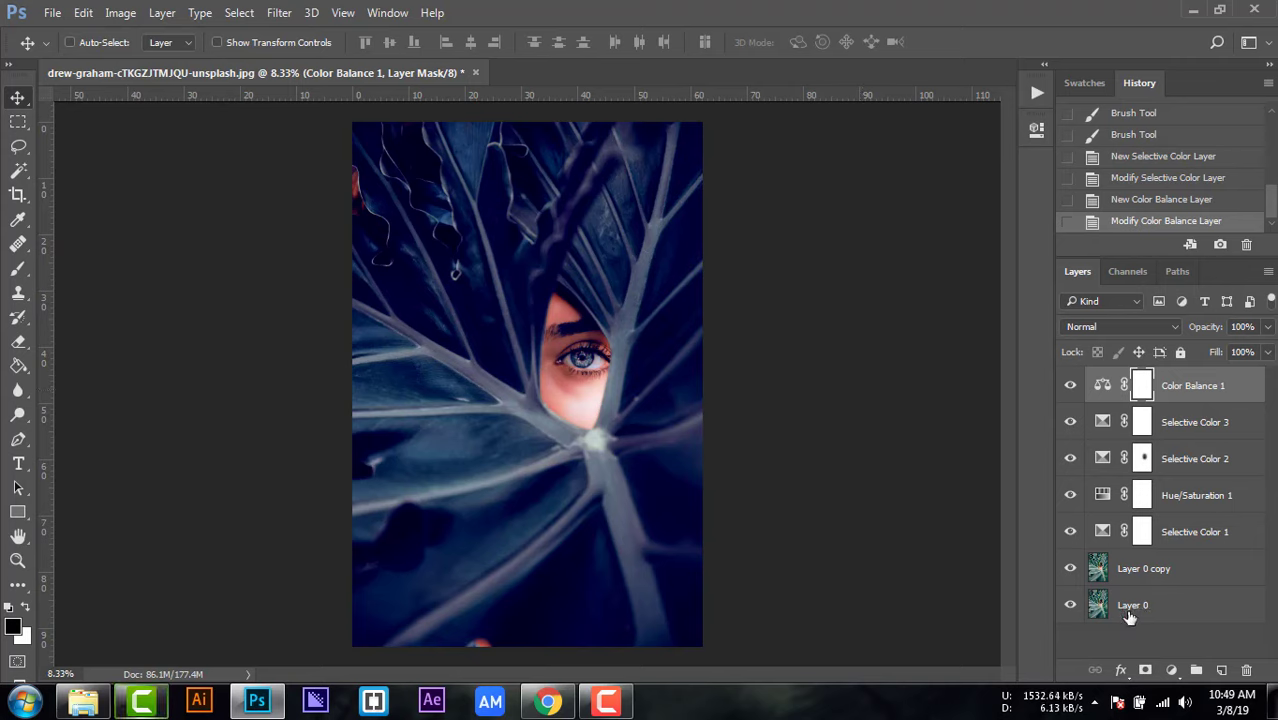
# Step: Add a Curves adjustment layer with the RGB curve's black point raised slightly and a midtone point pulled slightly down
pyautogui.click(1171, 670)
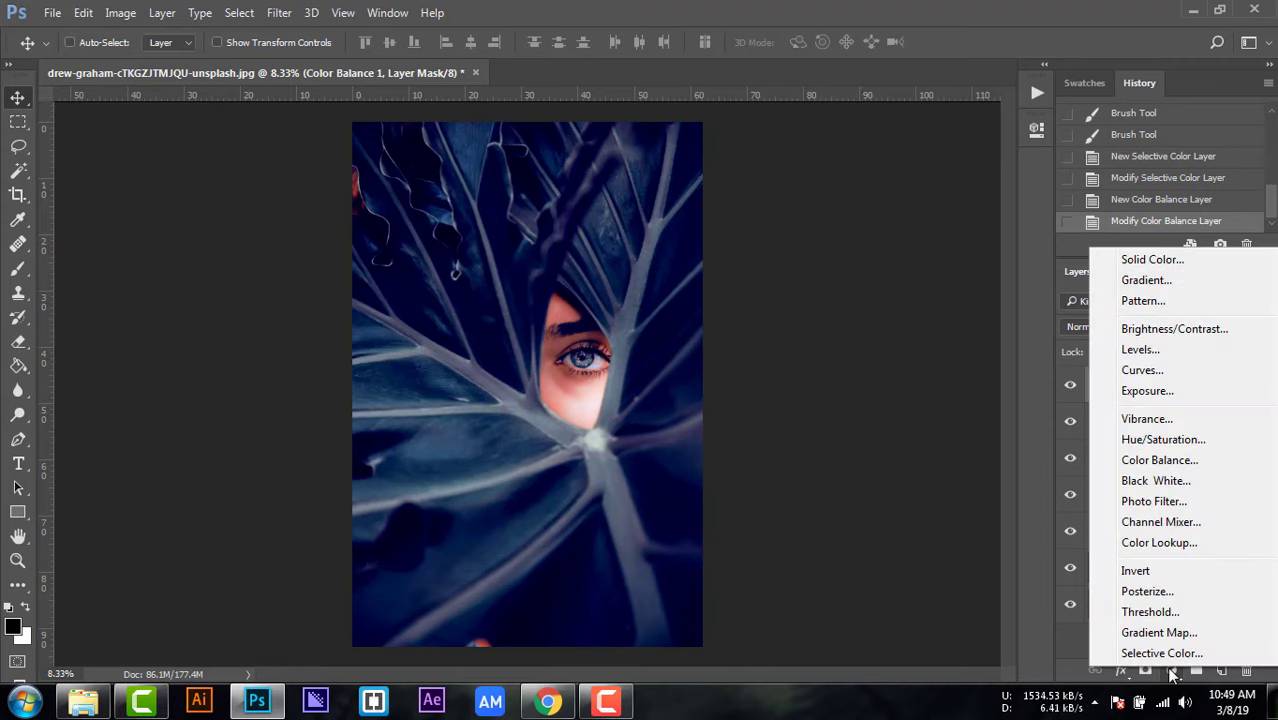
pyautogui.click(1159, 371)
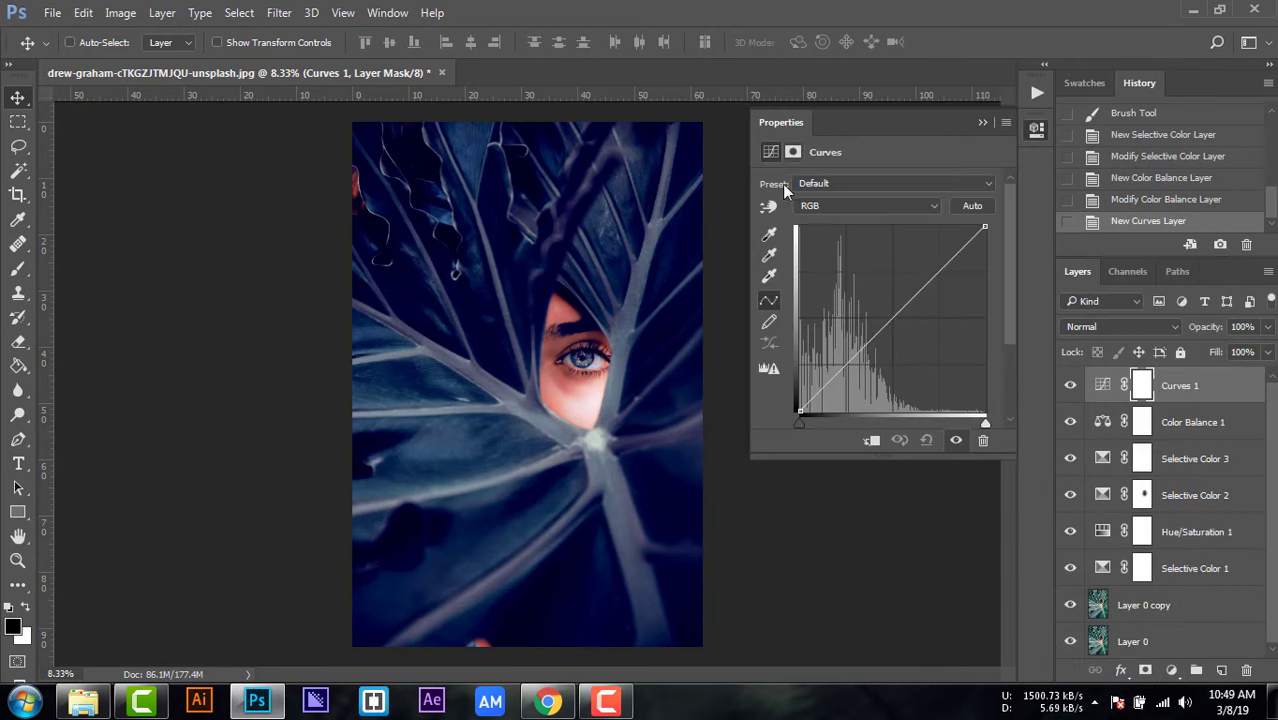
pyautogui.click(894, 319)
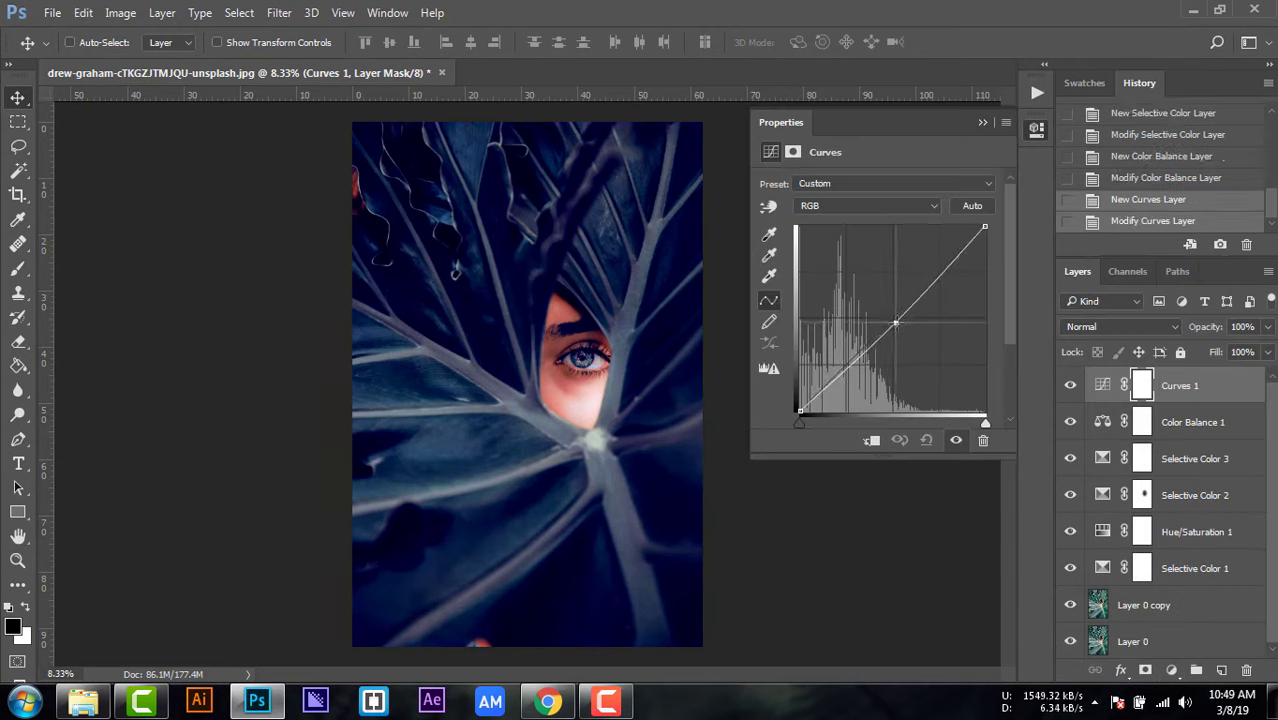
pyautogui.moveTo(799, 411); pyautogui.dragTo(800, 404)
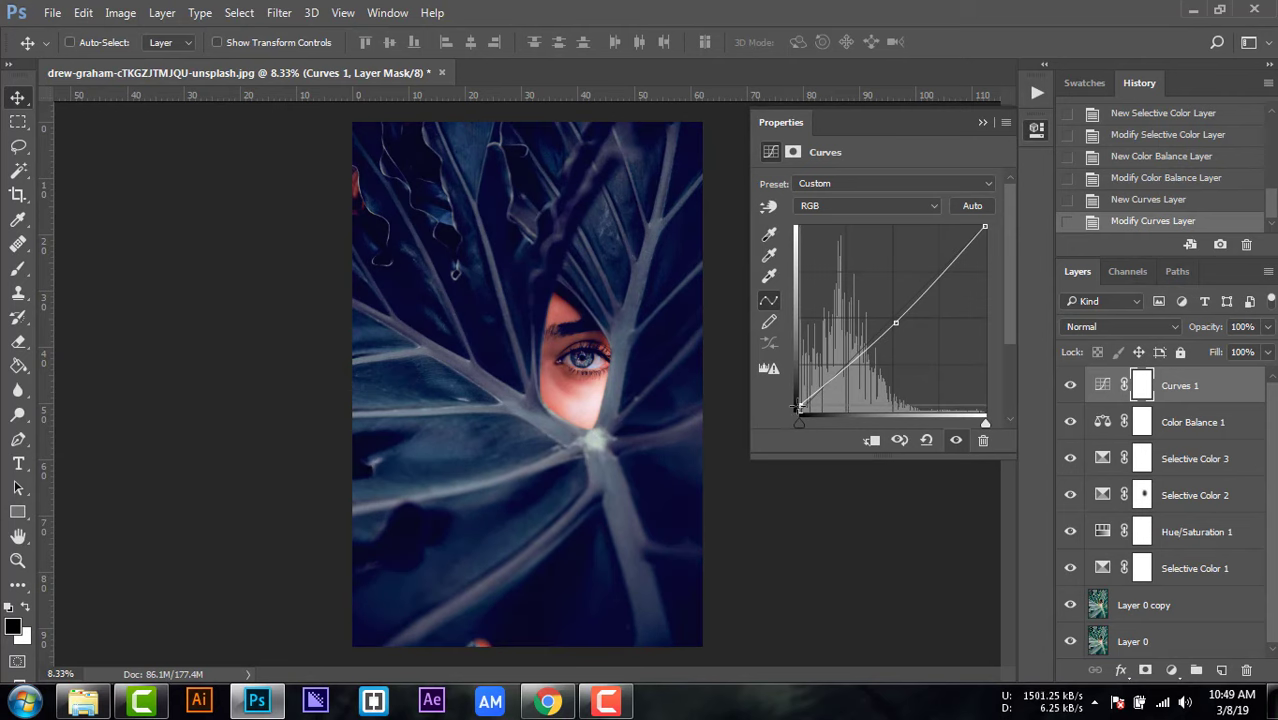
pyautogui.moveTo(895, 322); pyautogui.dragTo(898, 326)
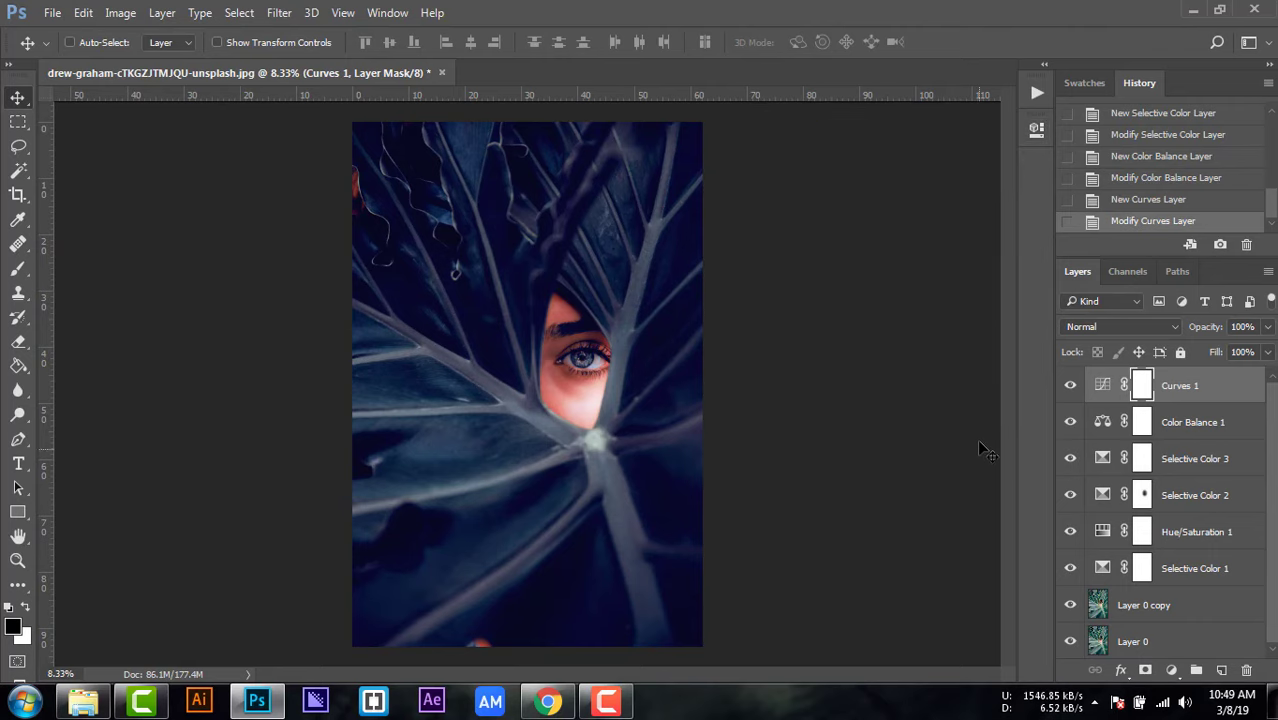
# Step: Adjust the Blues of Selective Color 1 to Cyan +5%, Yellow -7% and Black +3%, with Magenta reduced slightly
pyautogui.doubleClick(1104, 567)
pyautogui.click(826, 214)
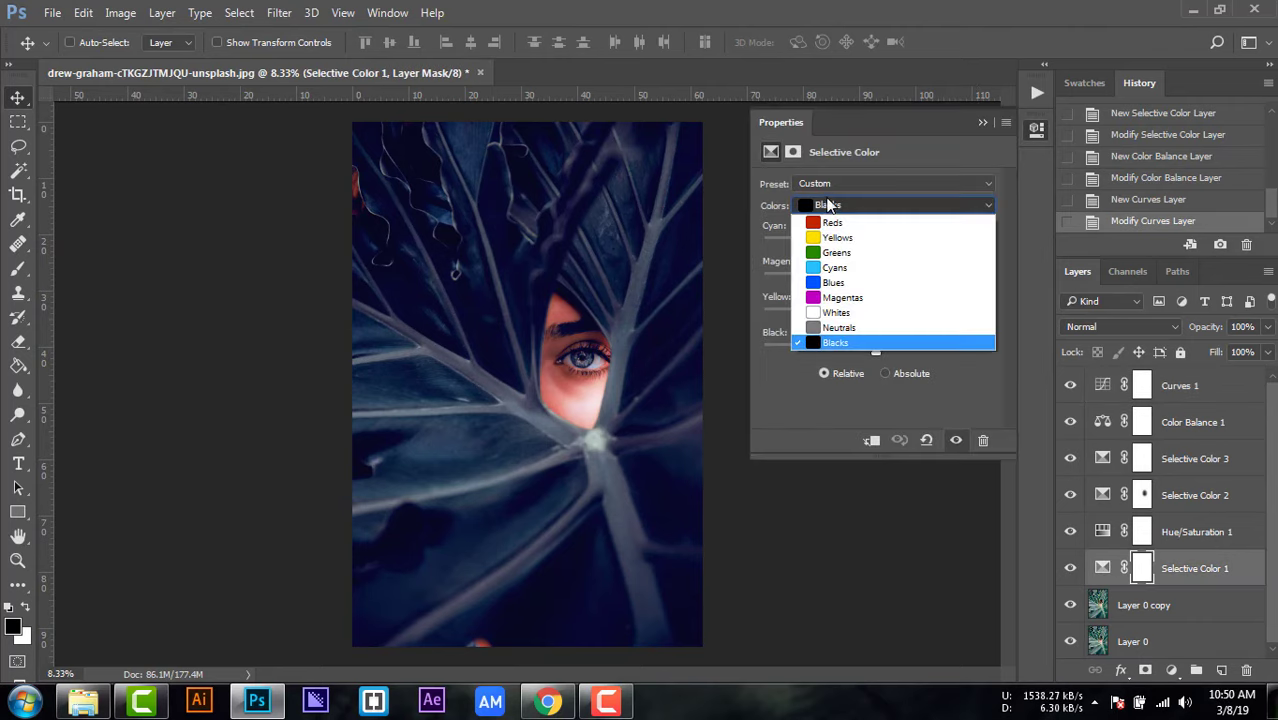
pyautogui.click(835, 282)
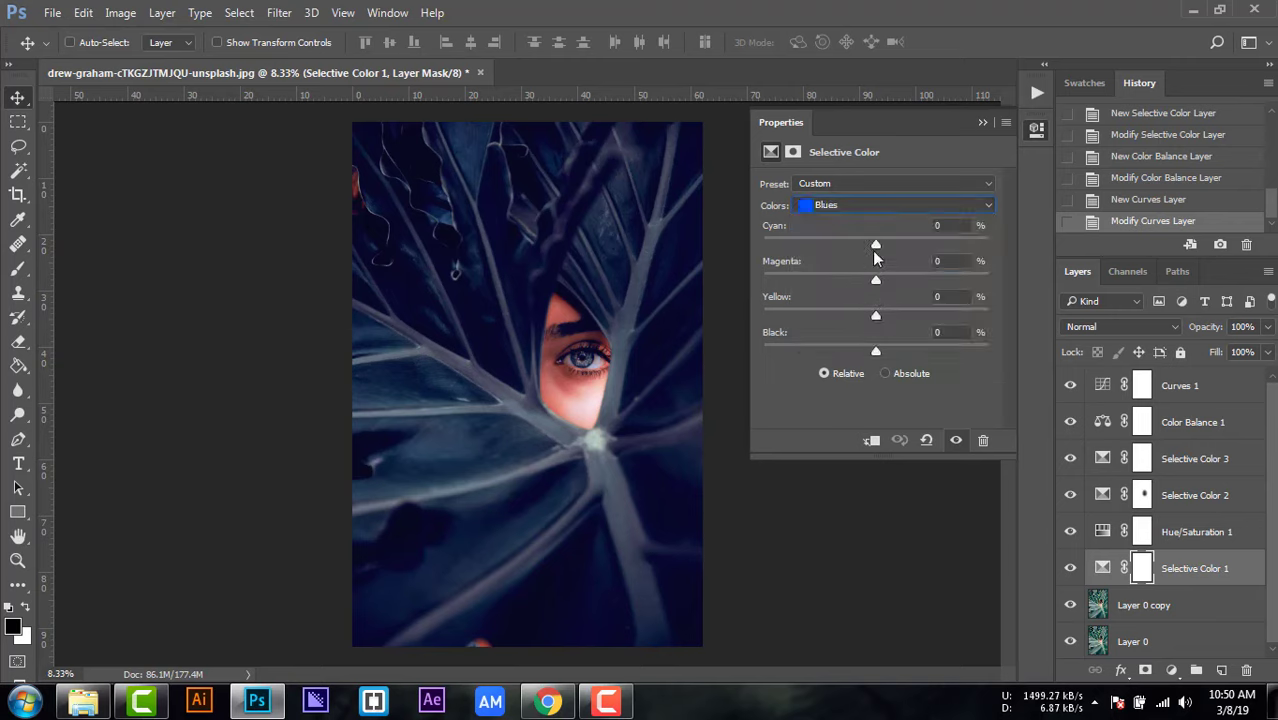
pyautogui.click(873, 241)
pyautogui.moveTo(873, 241); pyautogui.dragTo(881, 243)
pyautogui.moveTo(876, 316); pyautogui.dragTo(871, 316)
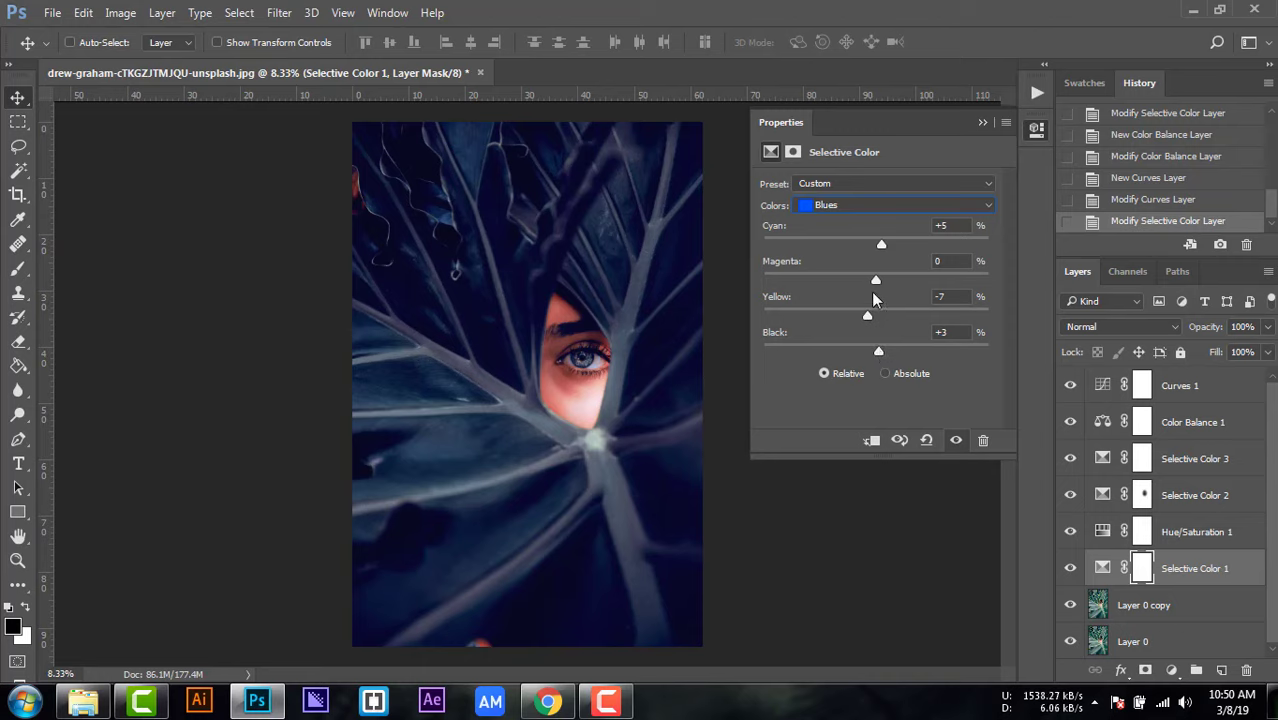
pyautogui.moveTo(874, 277); pyautogui.dragTo(867, 277)
pyautogui.click(982, 124)
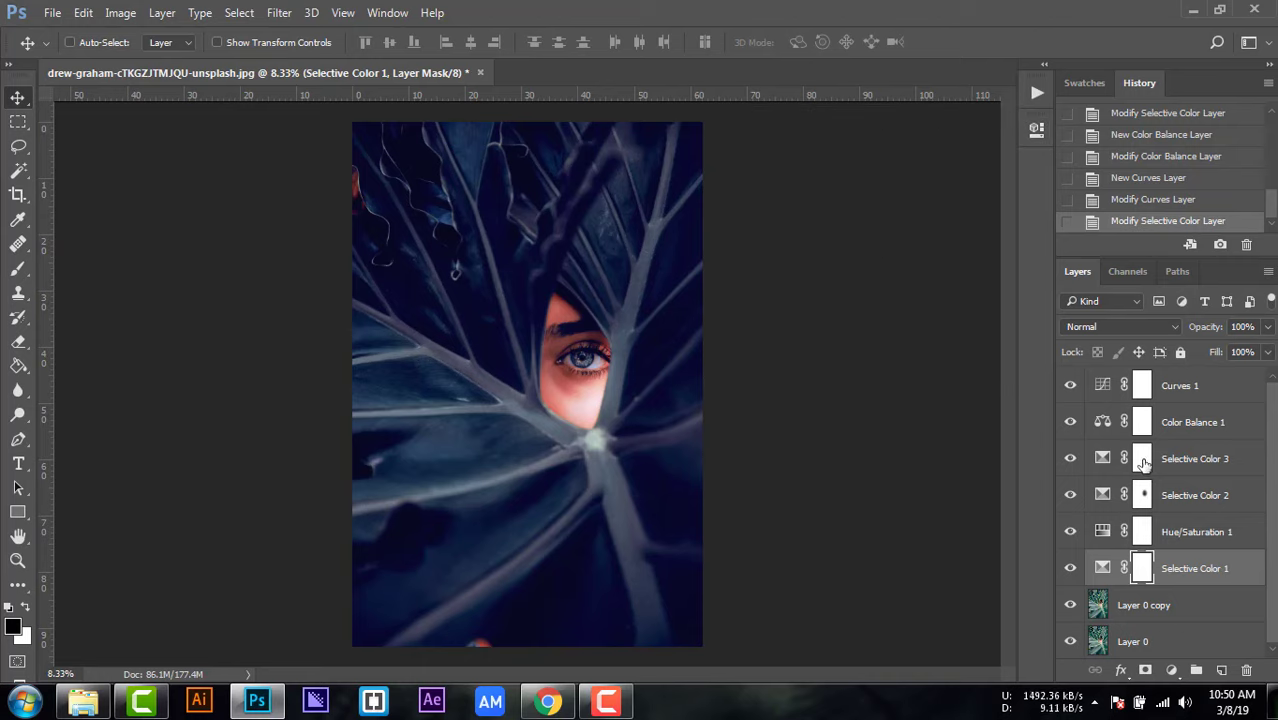
# Step: Examine what each adjustment layer contributes to the image by hiding and showing them one at a time
pyautogui.click(1069, 423)
pyautogui.click(1071, 462)
pyautogui.click(1070, 495)
pyautogui.click(1070, 495)
pyautogui.click(1070, 533)
pyautogui.click(1070, 535)
pyautogui.click(1070, 569)
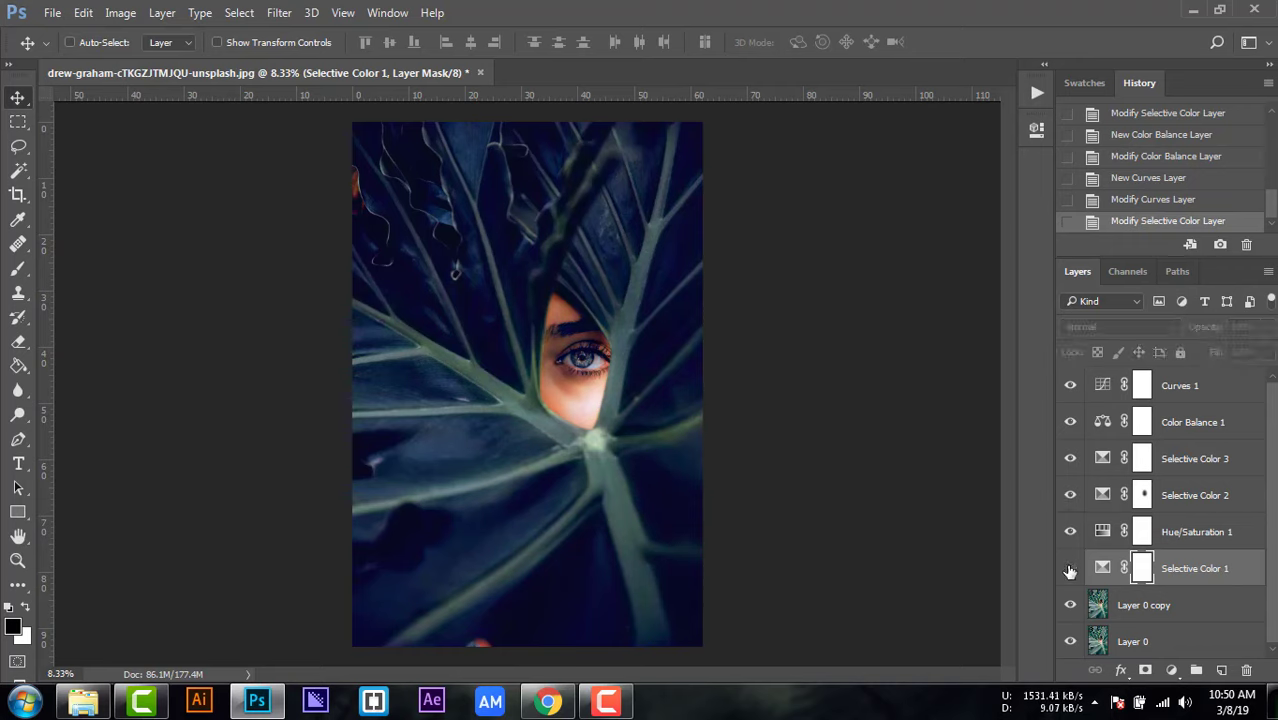
pyautogui.click(1070, 569)
pyautogui.click(1070, 387)
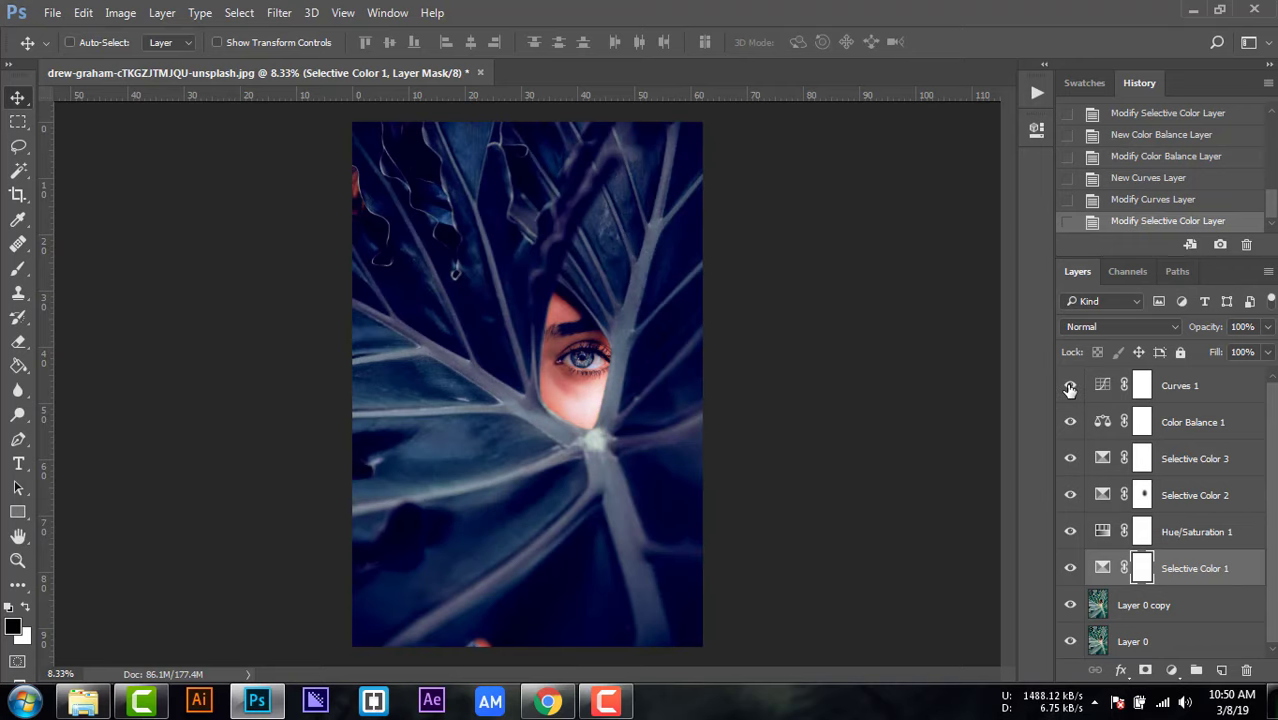
pyautogui.click(1143, 389)
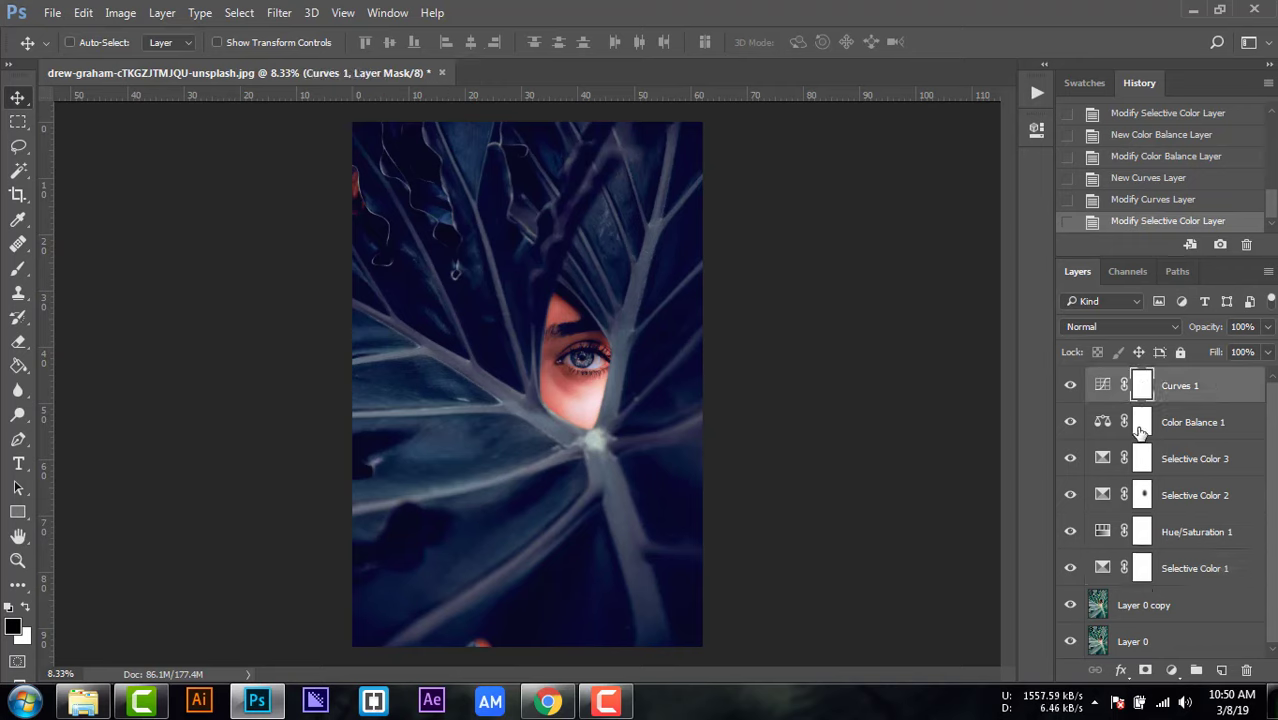
pyautogui.click(1139, 428)
pyautogui.click(1069, 424)
pyautogui.click(1069, 424)
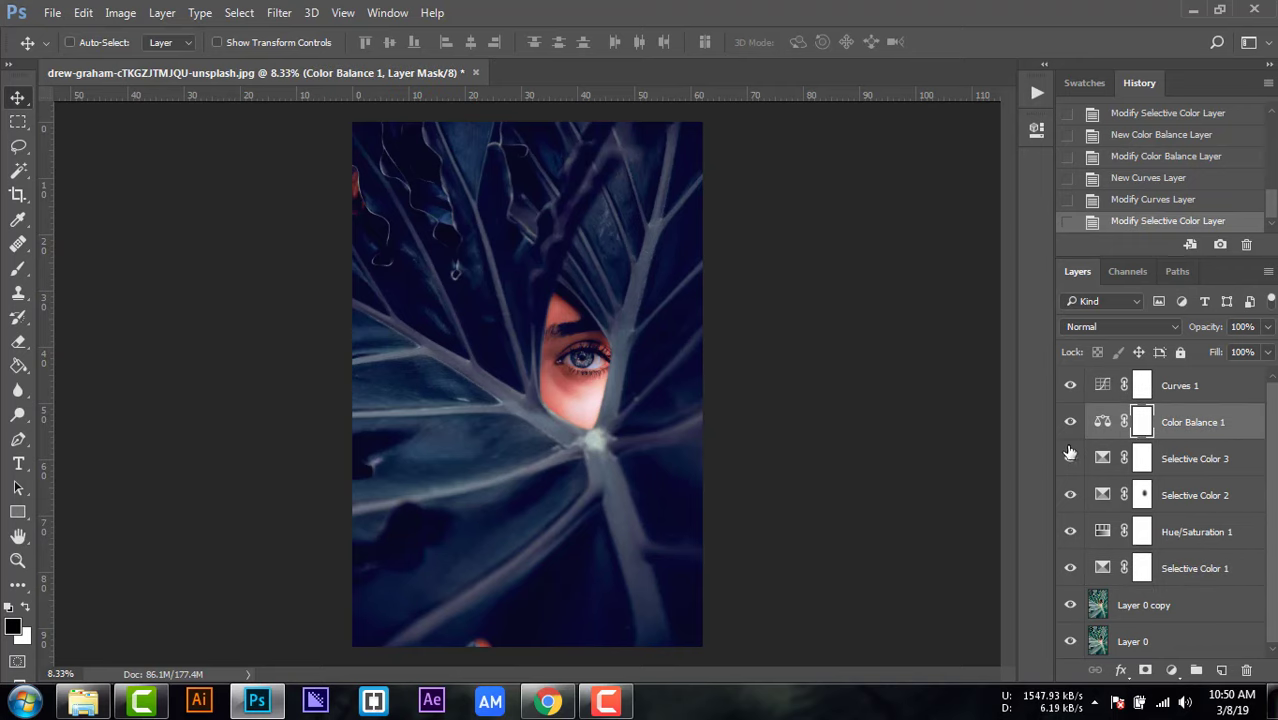
pyautogui.click(1070, 460)
pyautogui.click(1070, 460)
pyautogui.click(1070, 496)
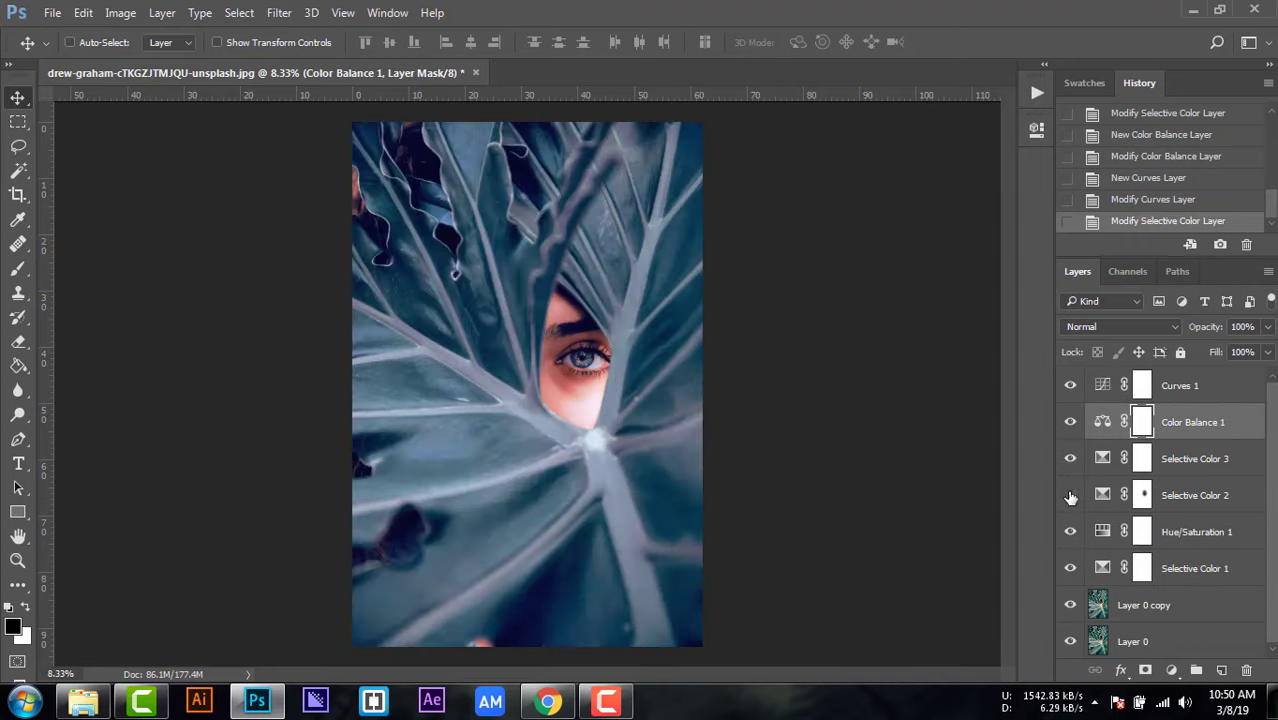
pyautogui.click(1070, 496)
pyautogui.click(1070, 533)
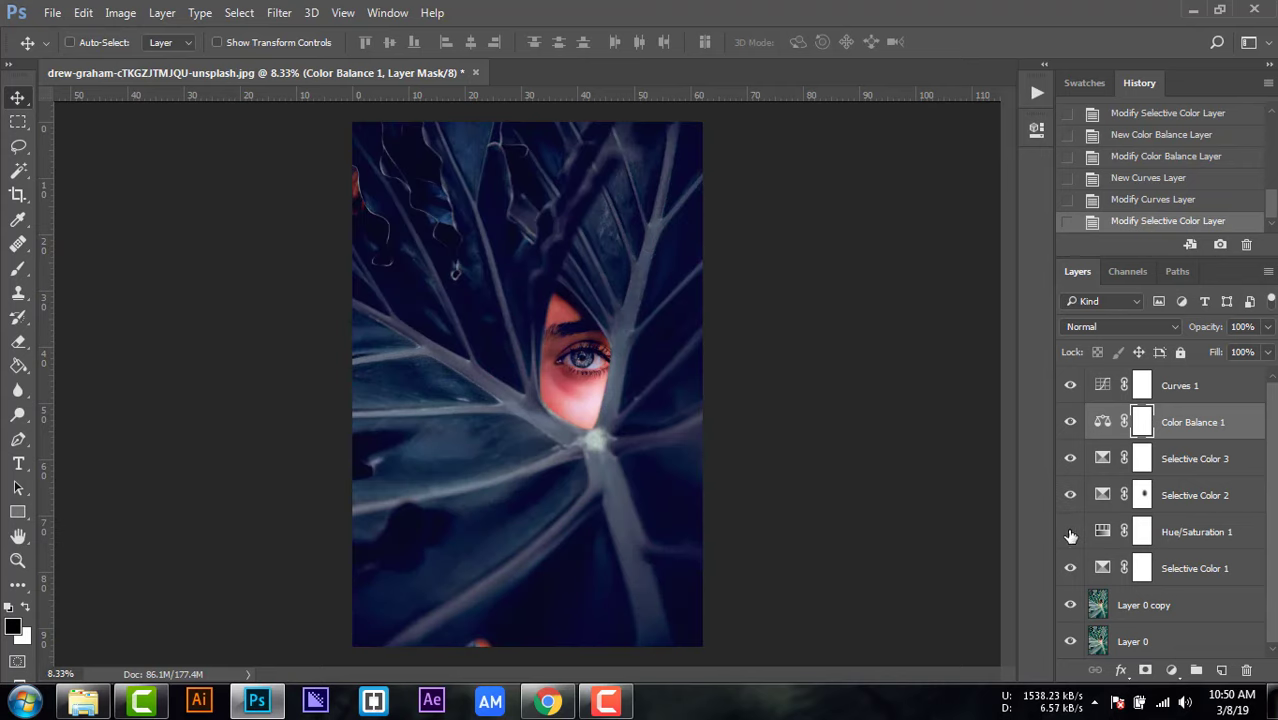
pyautogui.click(1070, 533)
# Step: Paint black over the face skin on the Hue/Saturation 1 mask with a 306 px soft brush at 55% opacity
pyautogui.click(1122, 527)
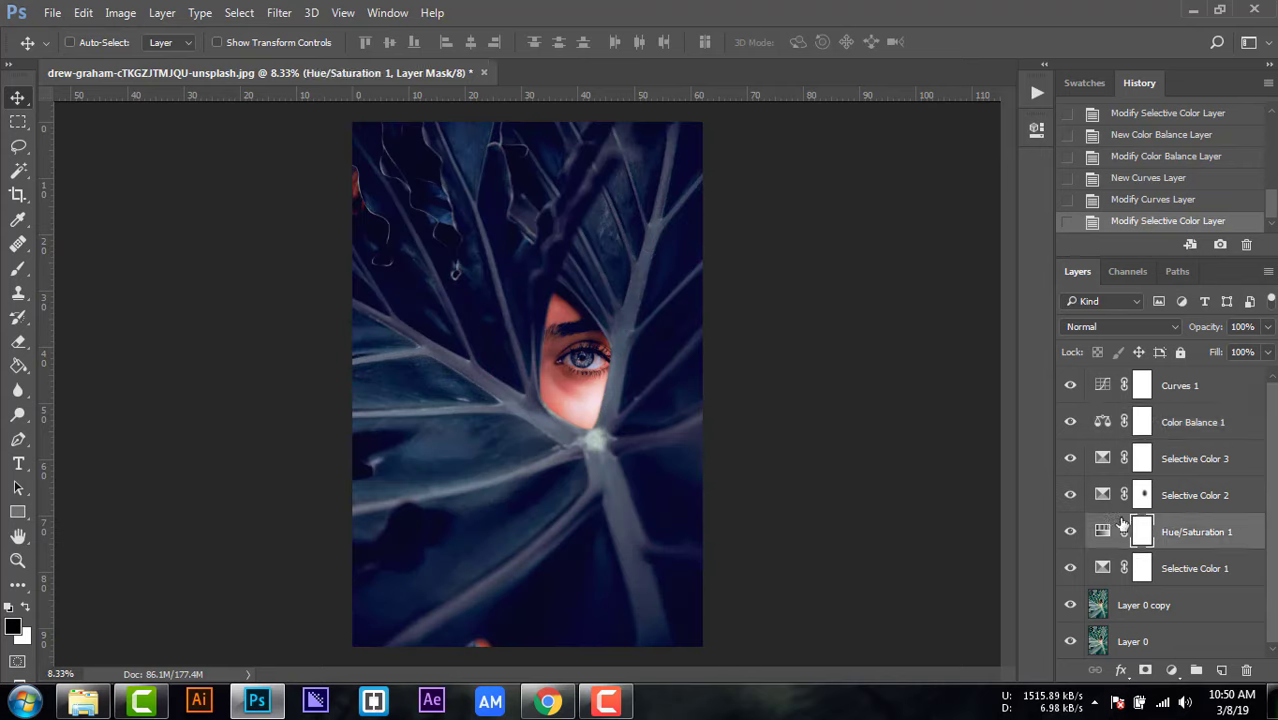
pyautogui.scroll(3, 565, 365)
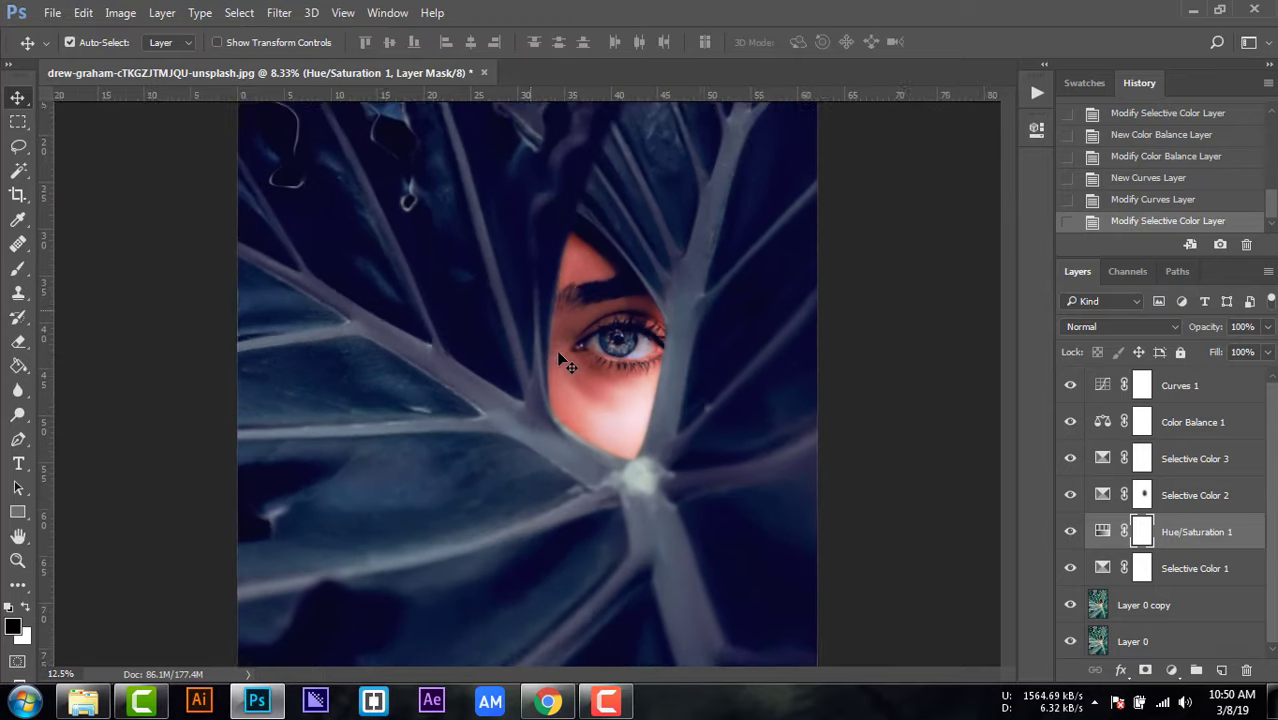
pyautogui.scroll(2, 912, 338)
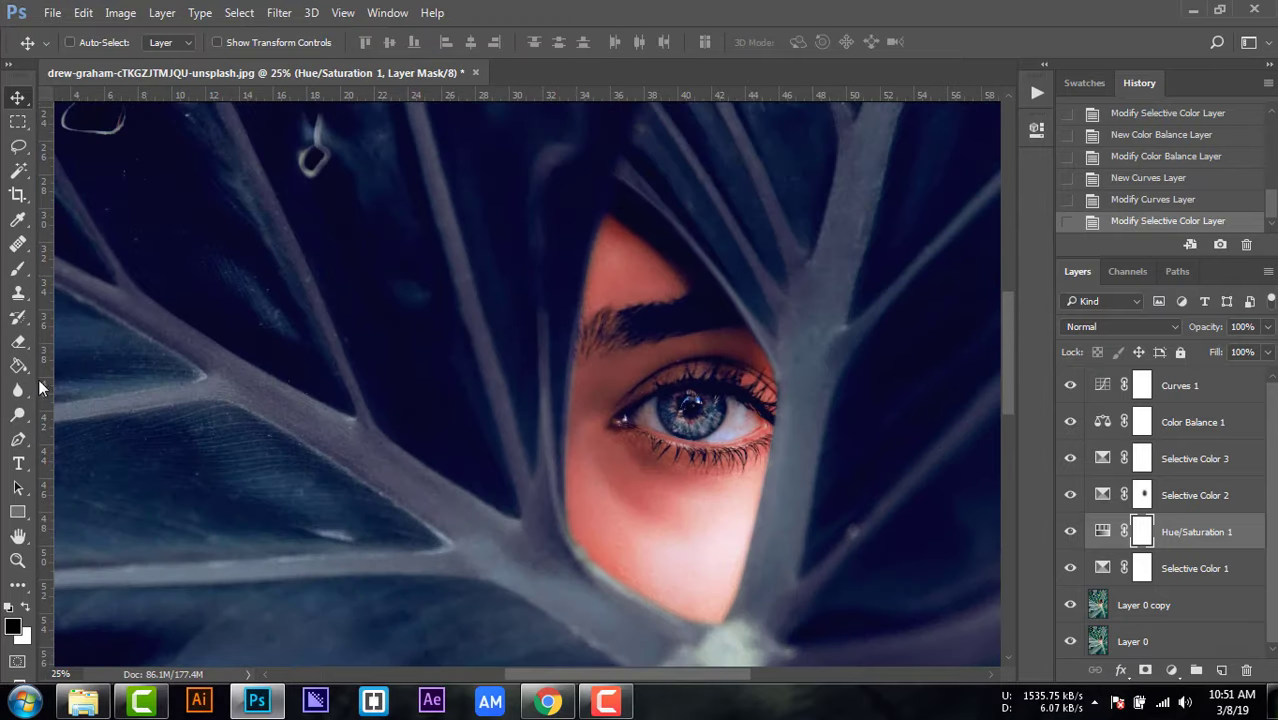
pyautogui.click(18, 268)
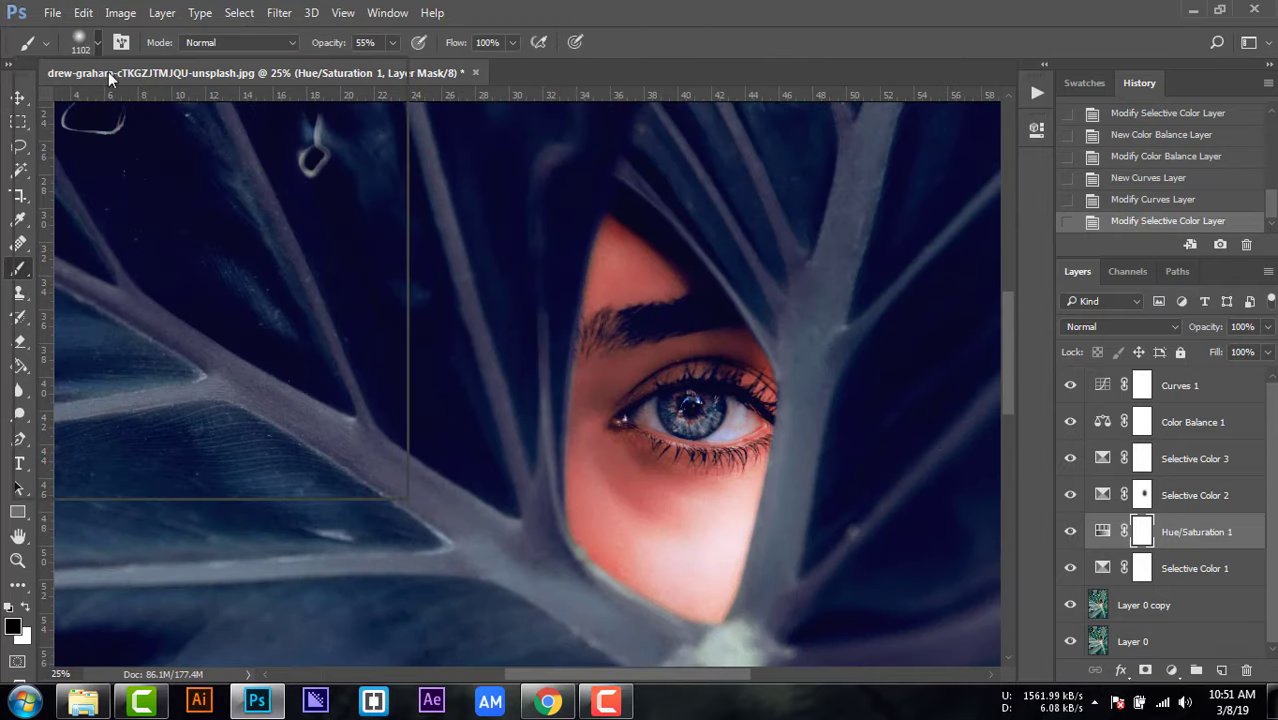
pyautogui.click(80, 42)
pyautogui.click(88, 38)
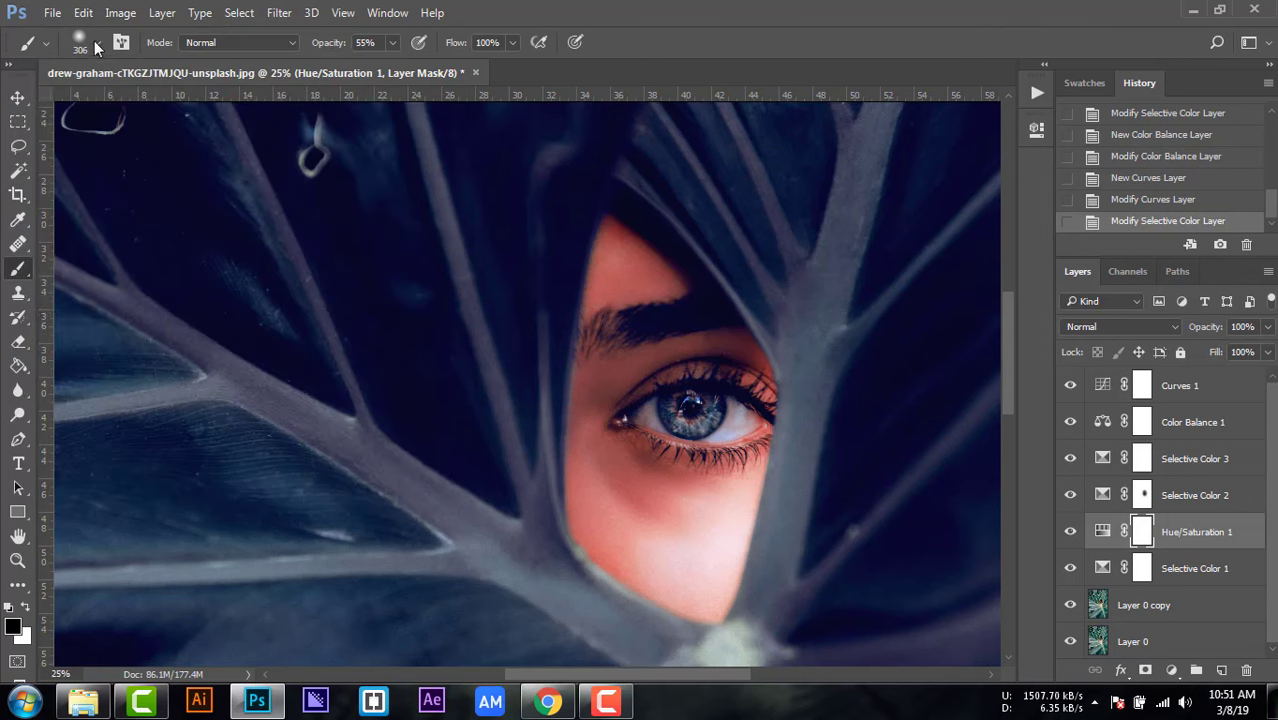
pyautogui.click(630, 334)
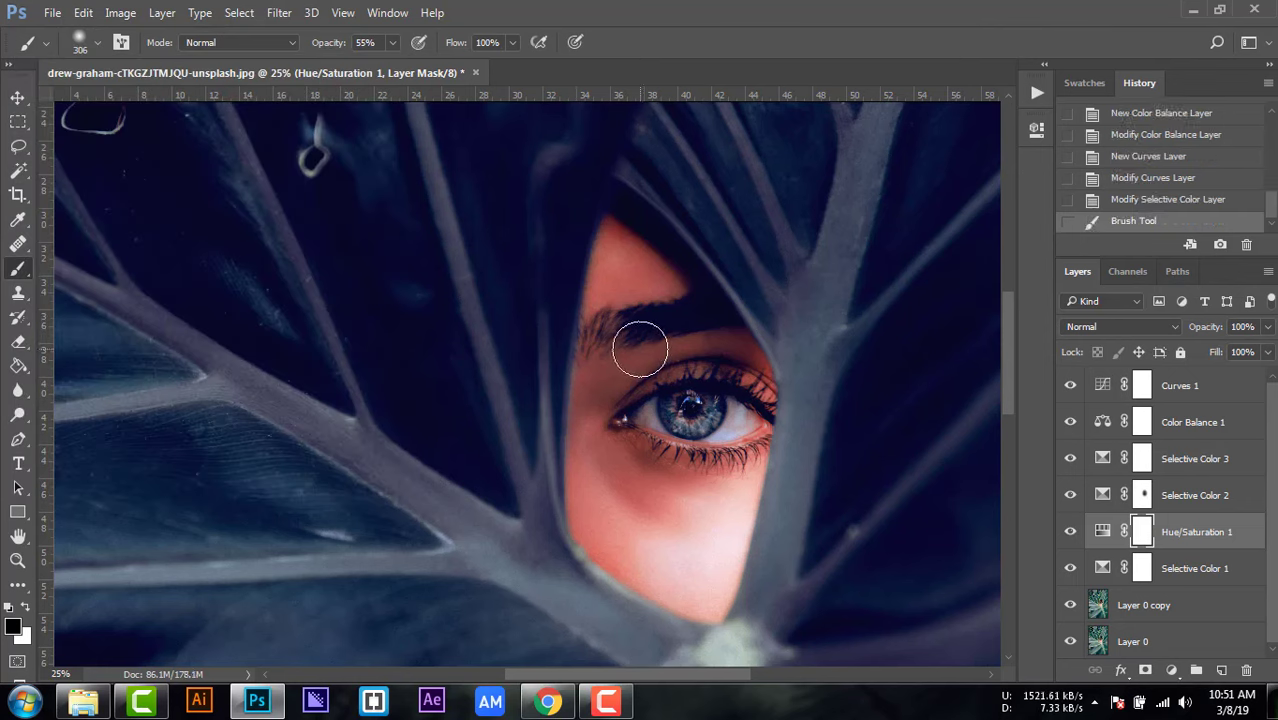
pyautogui.moveTo(640, 349)
pyautogui.mouseDown()
pyautogui.moveTo(644, 382)
pyautogui.moveTo(725, 360)
pyautogui.moveTo(639, 372)
pyautogui.moveTo(614, 392)
pyautogui.moveTo(617, 514)
pyautogui.moveTo(667, 497)
pyautogui.moveTo(625, 461)
pyautogui.moveTo(736, 475)
pyautogui.mouseUp()
pyautogui.moveTo(702, 530); pyautogui.dragTo(699, 540)
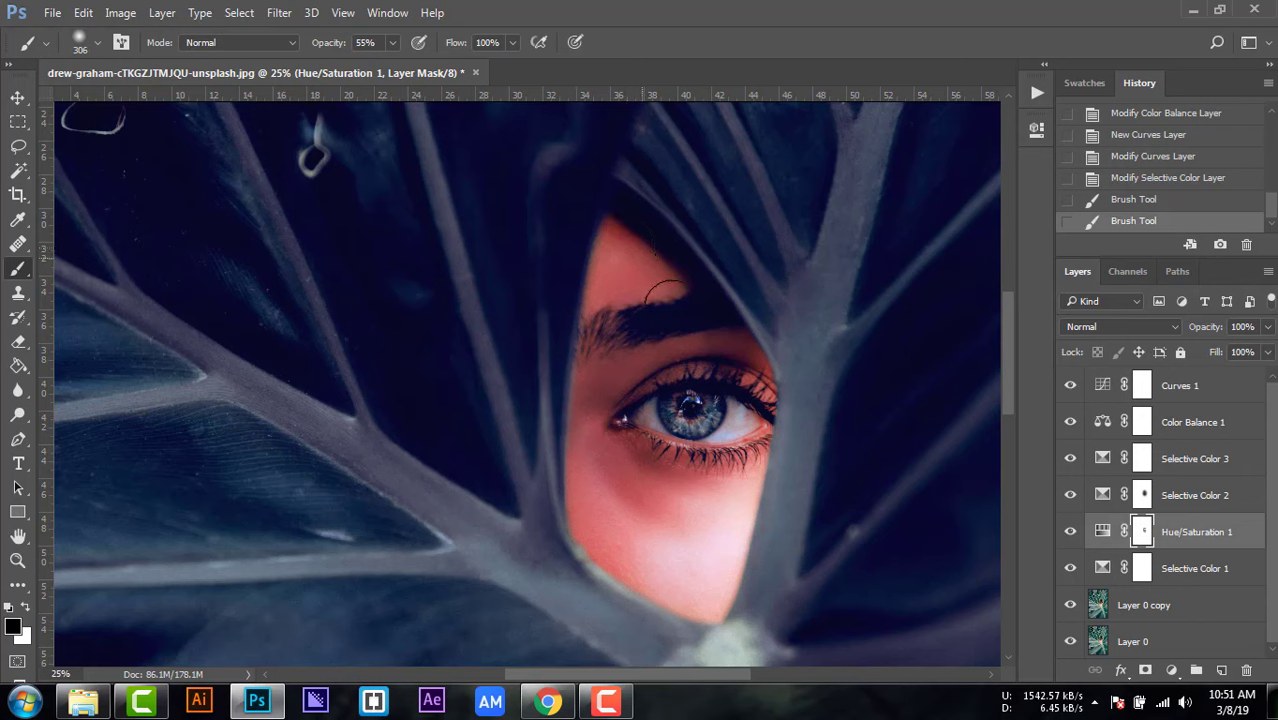
pyautogui.moveTo(668, 522); pyautogui.dragTo(662, 528)
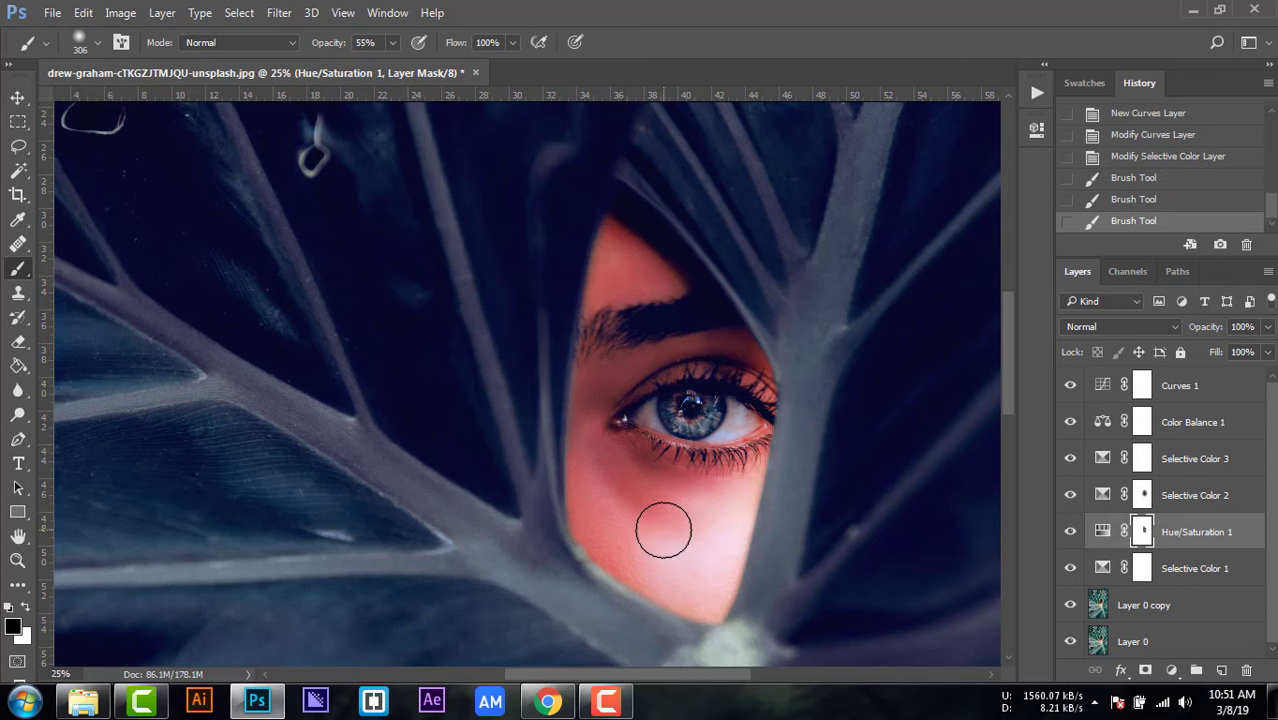
# Step: Raise the brush opacity to 100% and paint over the face again on the Hue/Saturation 1 mask
pyautogui.moveTo(390, 60); pyautogui.dragTo(467, 69)
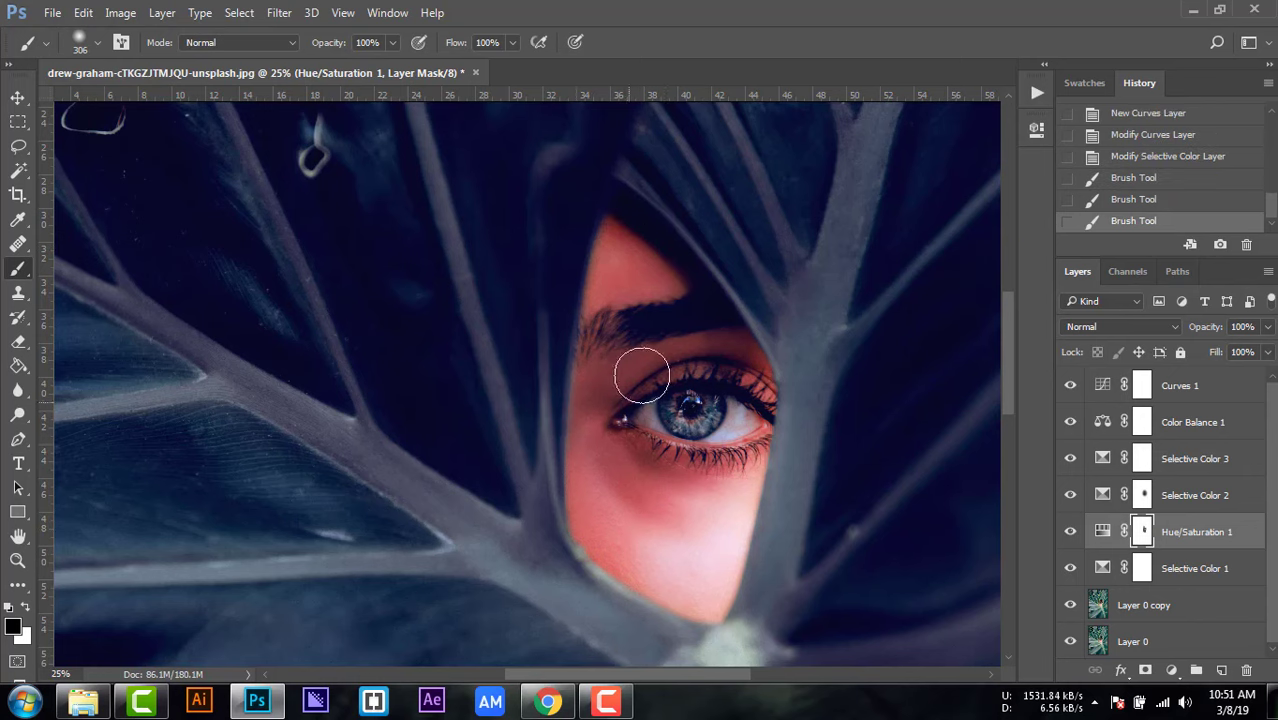
pyautogui.moveTo(605, 503)
pyautogui.mouseDown()
pyautogui.moveTo(650, 488)
pyautogui.moveTo(695, 506)
pyautogui.moveTo(638, 537)
pyautogui.moveTo(601, 520)
pyautogui.mouseUp()
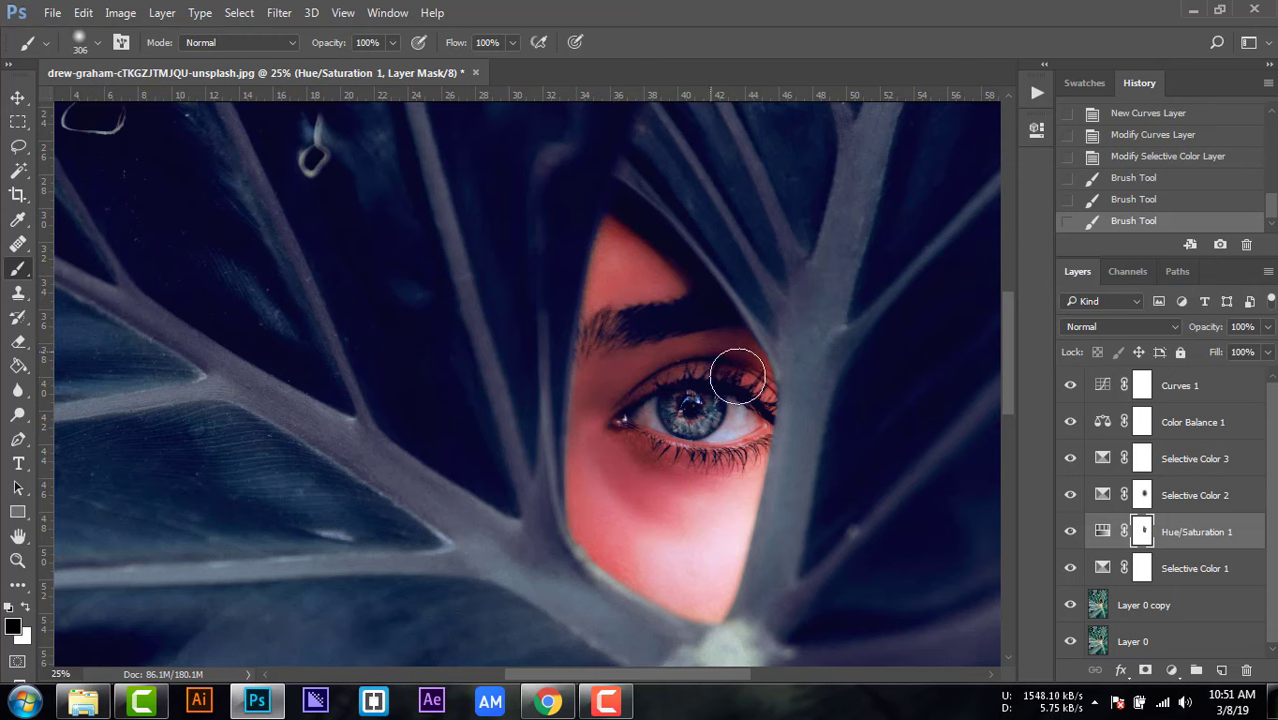
pyautogui.moveTo(628, 237)
pyautogui.mouseDown()
pyautogui.moveTo(597, 473)
pyautogui.moveTo(625, 548)
pyautogui.mouseUp()
pyautogui.moveTo(659, 446); pyautogui.dragTo(592, 465)
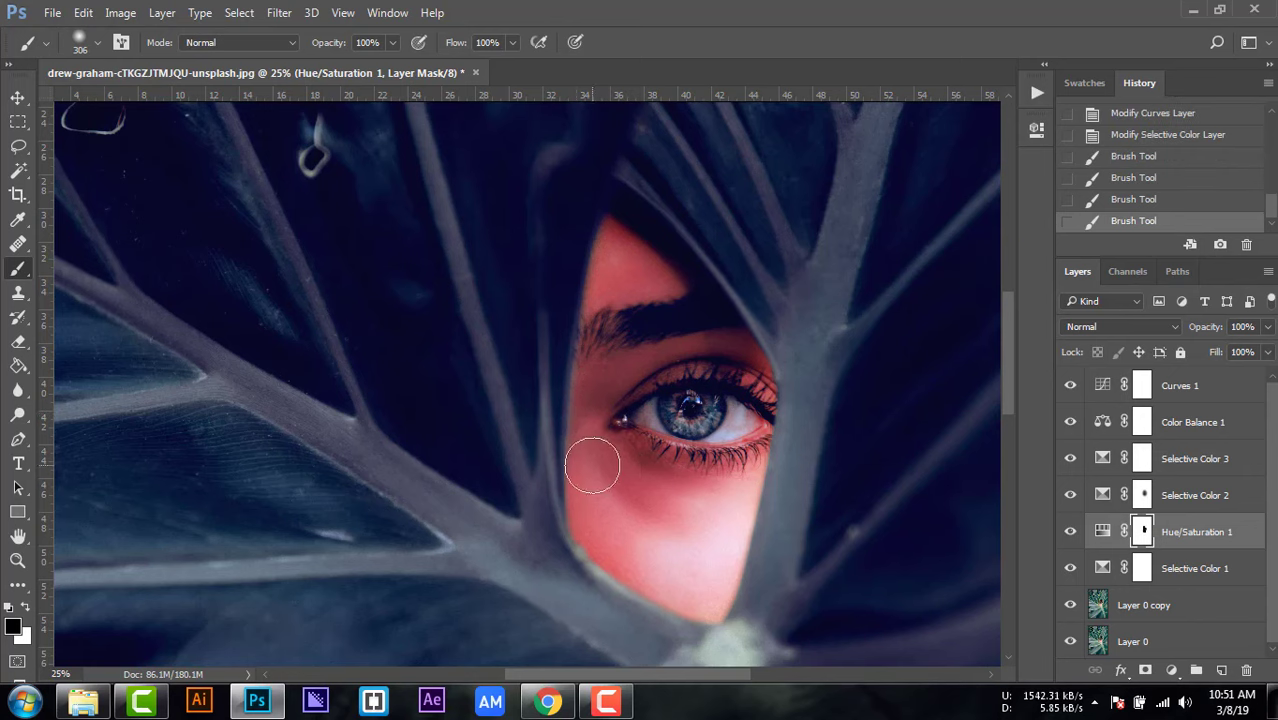
# Step: Paint black over the face on the Selective Color 2 and Selective Color 3 masks
pyautogui.click(1143, 497)
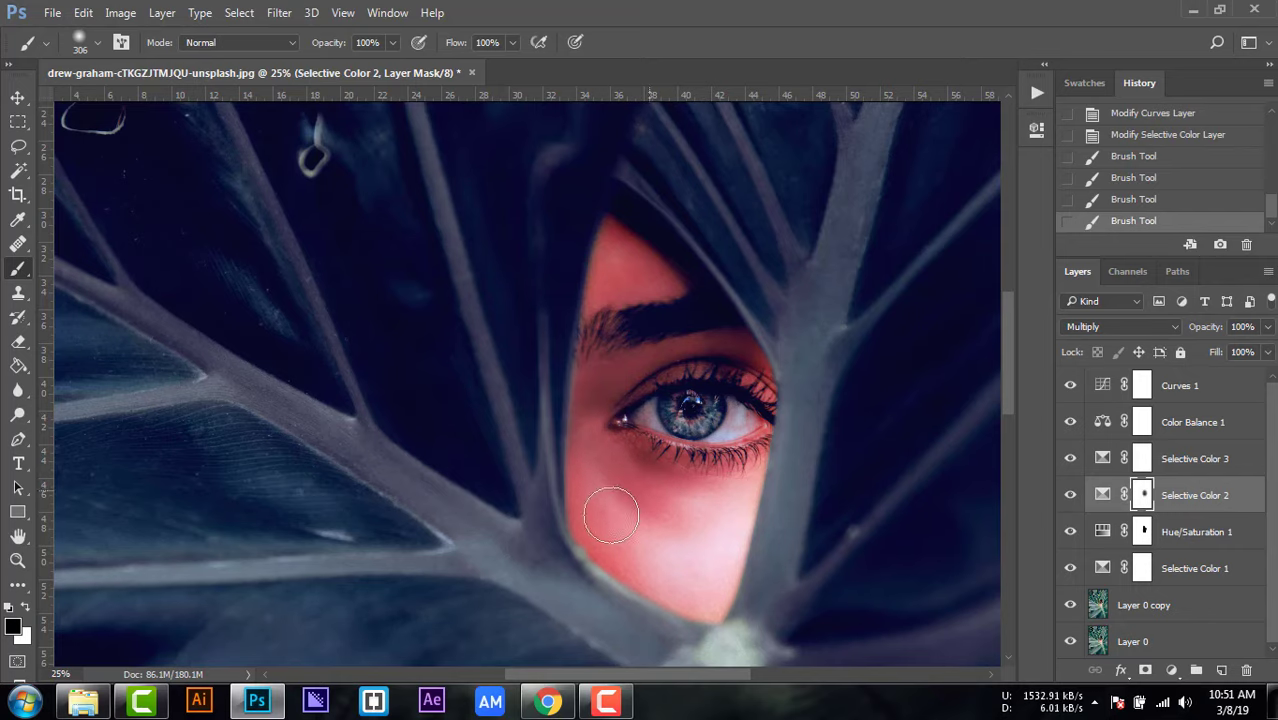
pyautogui.moveTo(613, 271)
pyautogui.mouseDown()
pyautogui.moveTo(642, 266)
pyautogui.moveTo(655, 300)
pyautogui.mouseUp()
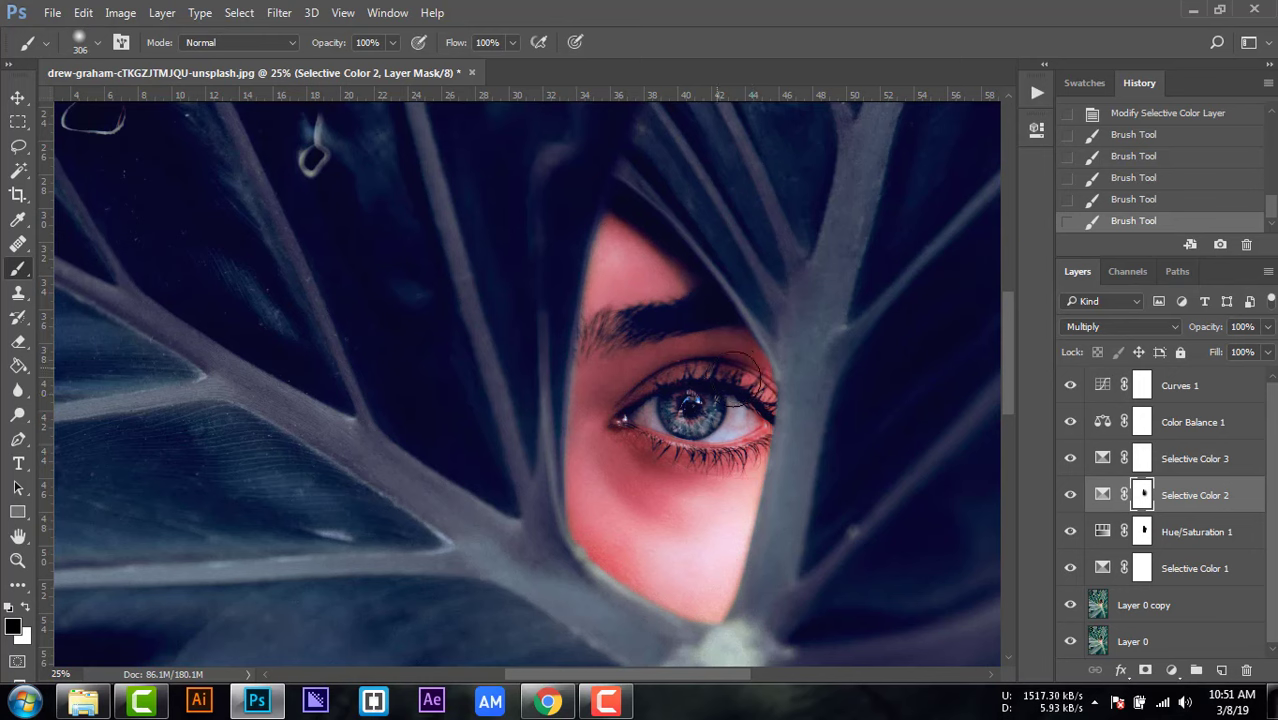
pyautogui.moveTo(711, 568)
pyautogui.mouseDown()
pyautogui.moveTo(681, 578)
pyautogui.moveTo(596, 516)
pyautogui.moveTo(655, 530)
pyautogui.mouseUp()
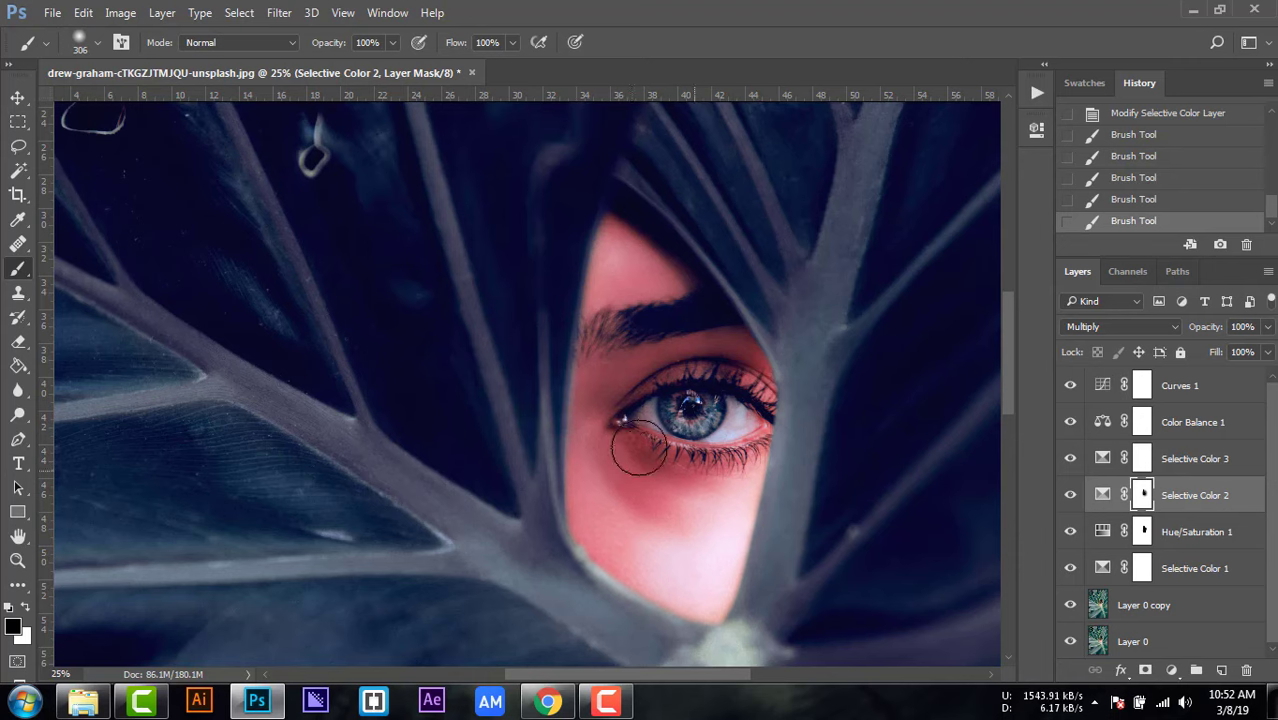
pyautogui.moveTo(617, 313)
pyautogui.mouseDown()
pyautogui.moveTo(671, 294)
pyautogui.moveTo(684, 503)
pyautogui.mouseUp()
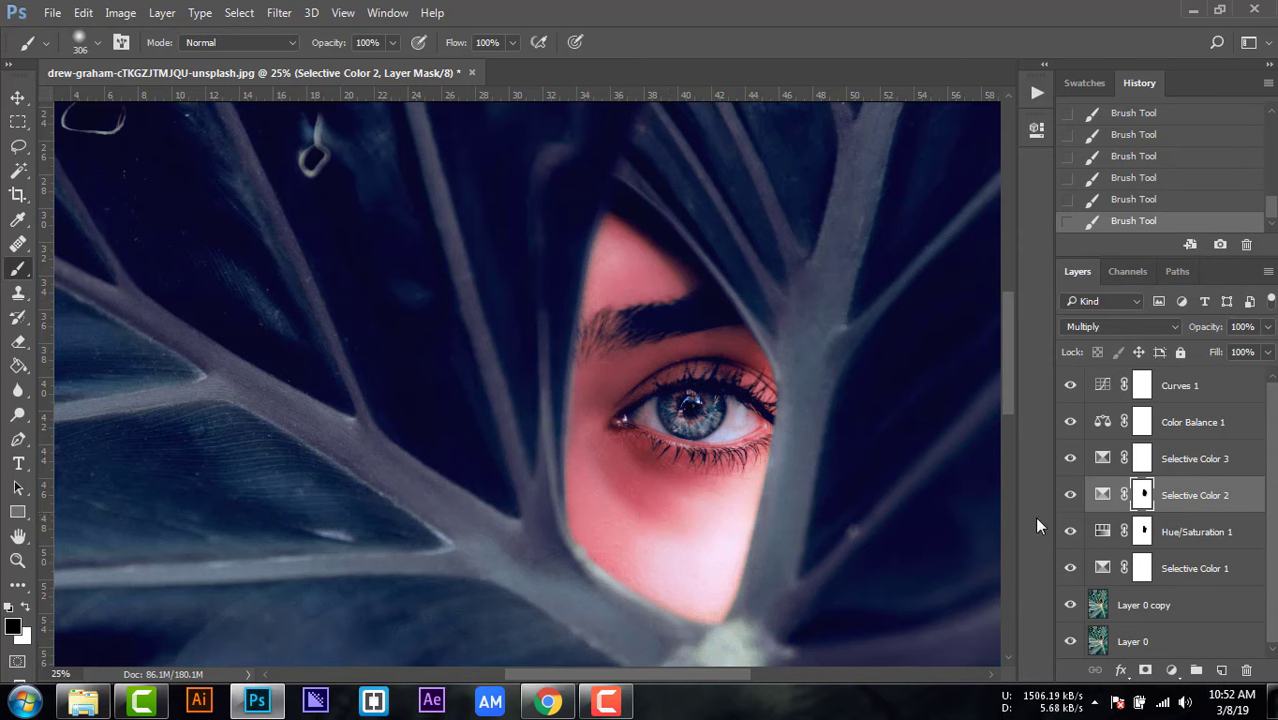
pyautogui.click(1143, 463)
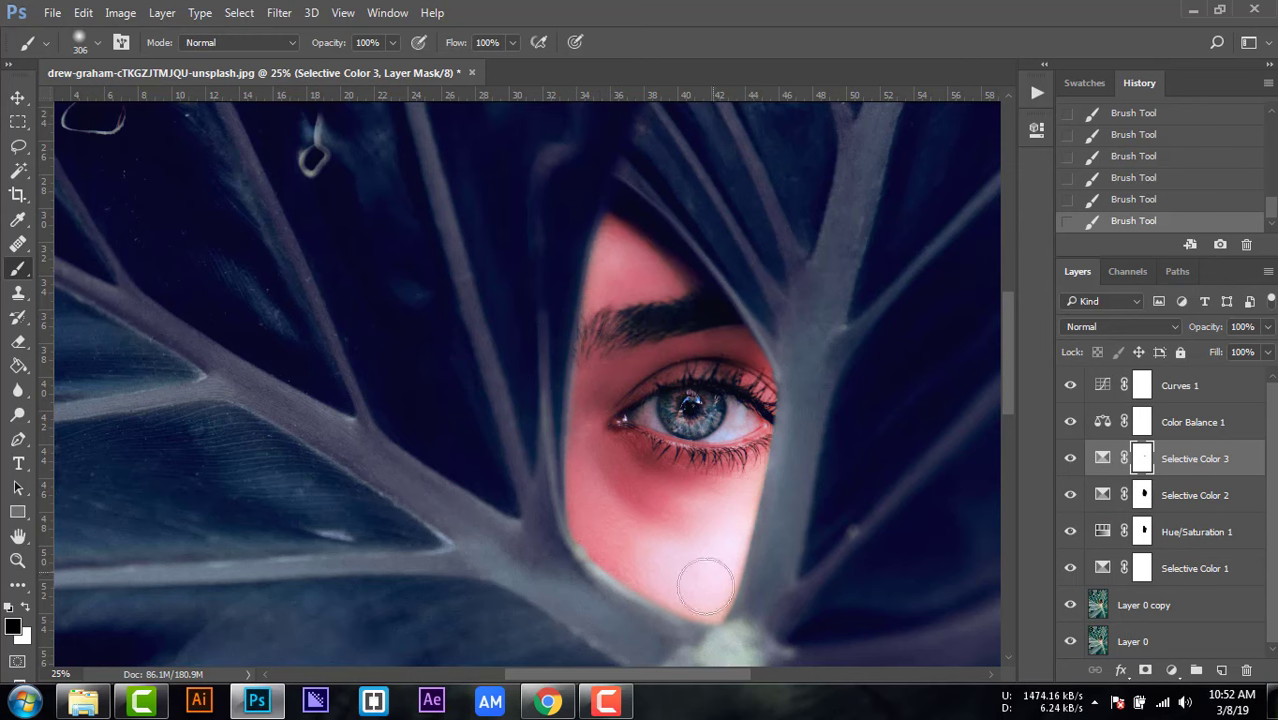
pyautogui.moveTo(637, 471)
pyautogui.mouseDown()
pyautogui.moveTo(661, 394)
pyautogui.moveTo(719, 472)
pyautogui.moveTo(655, 326)
pyautogui.moveTo(630, 478)
pyautogui.mouseUp()
pyautogui.click(1122, 570)
pyautogui.moveTo(622, 428)
pyautogui.mouseDown()
pyautogui.moveTo(685, 465)
pyautogui.moveTo(736, 590)
pyautogui.moveTo(662, 462)
pyautogui.mouseUp()
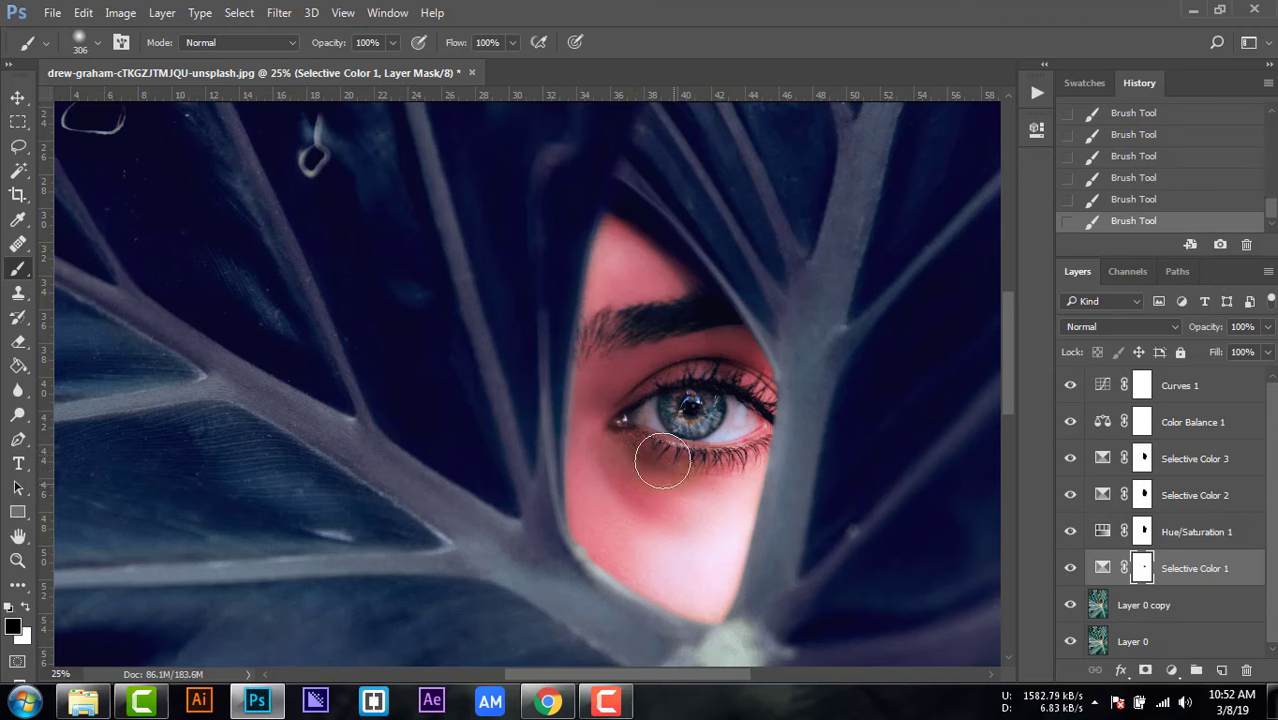
pyautogui.click(1178, 203)
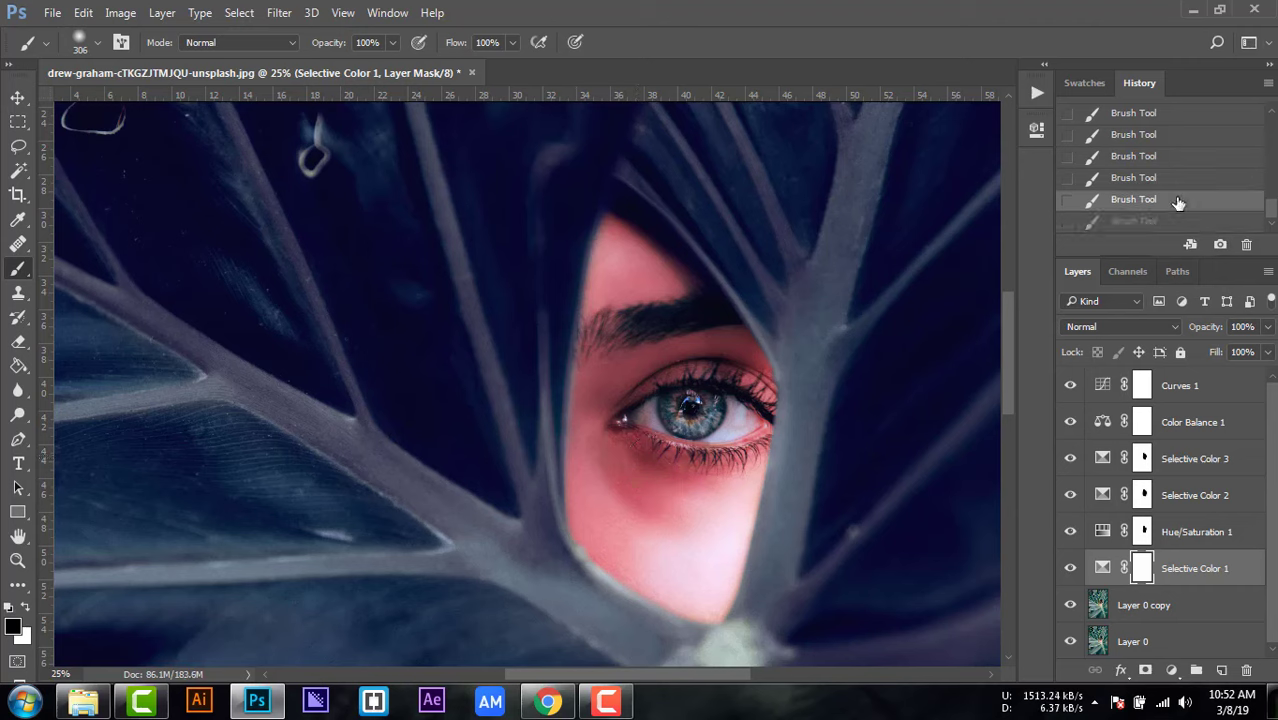
# Step: Paint black over the face on the Color Balance 1 mask
pyautogui.click(1143, 421)
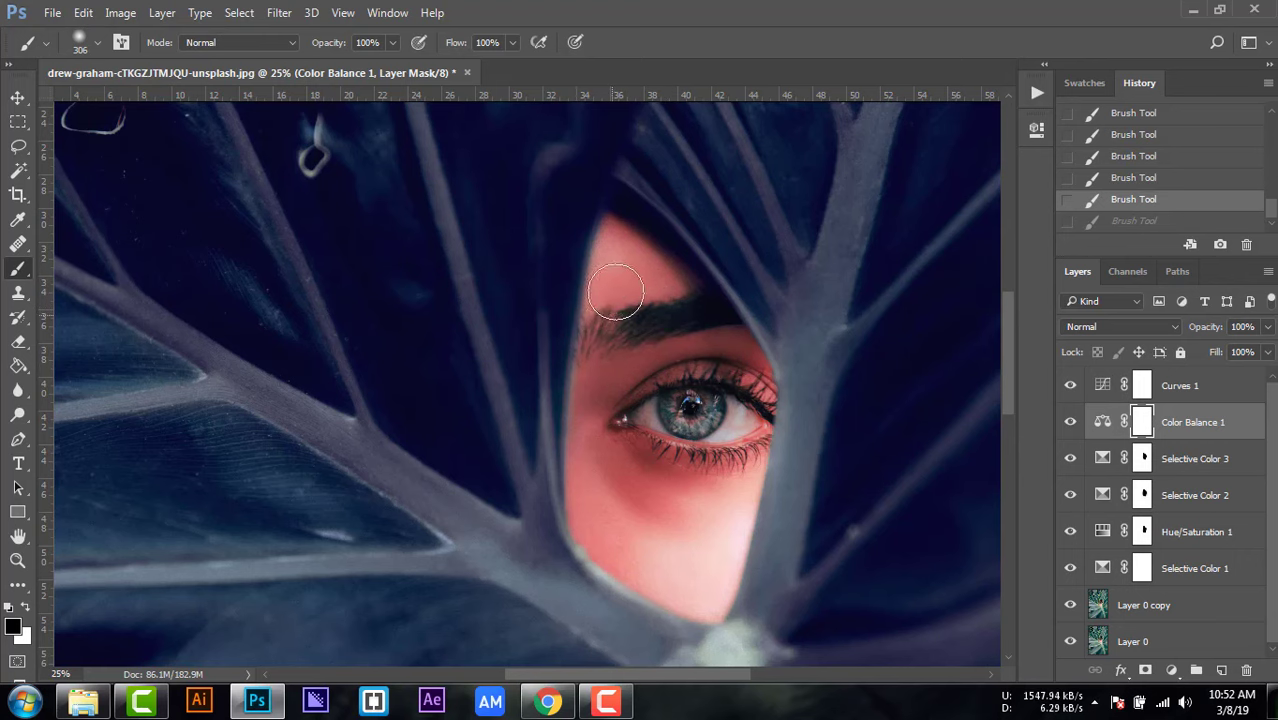
pyautogui.moveTo(621, 254); pyautogui.dragTo(646, 318)
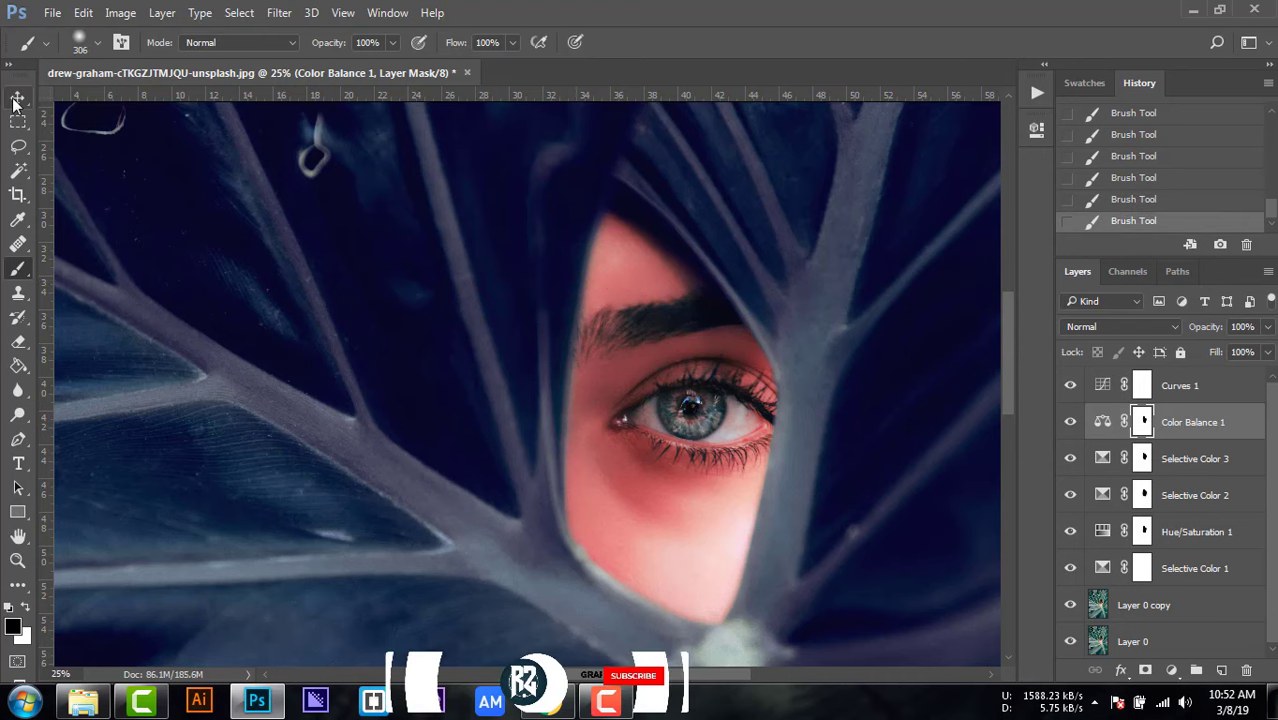
# Step: Group the adjustment layers from Selective Color 1 through Curves 1, and toggle the group's visibility off and on to compare before and after
pyautogui.press('v')
pyautogui.hotkey('ctrl', '-')
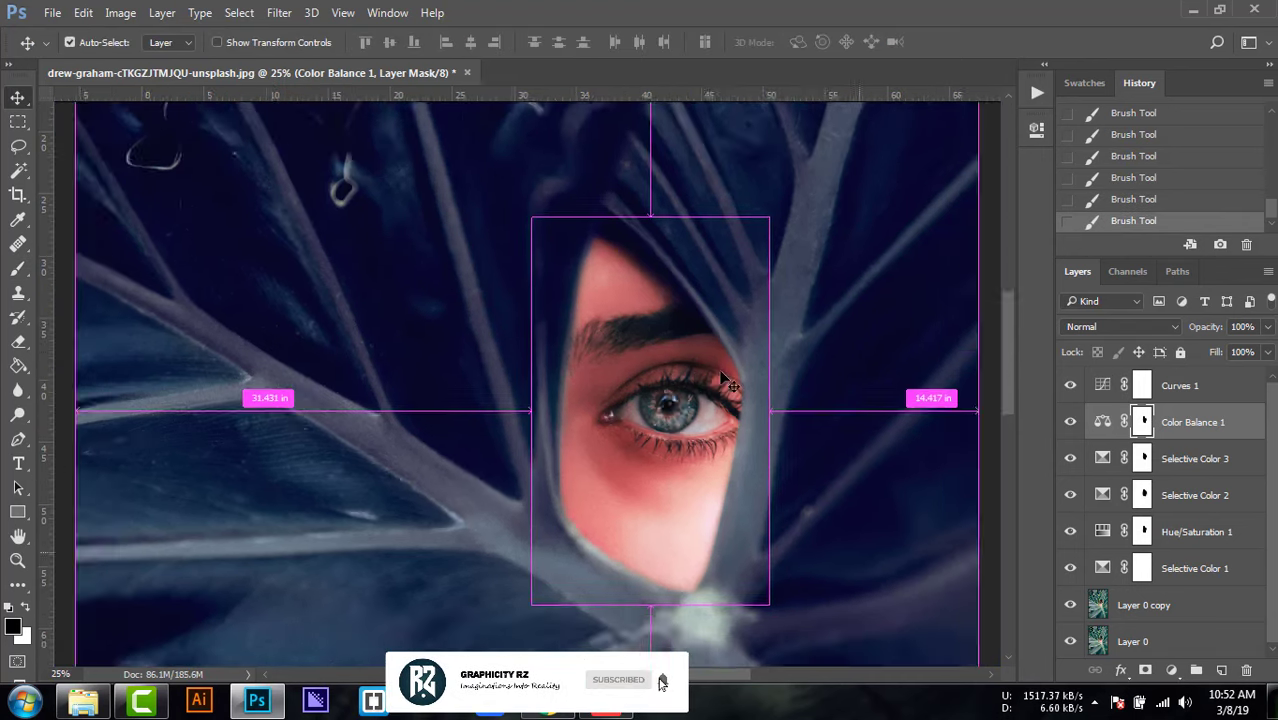
pyautogui.hotkey('ctrl', '-')
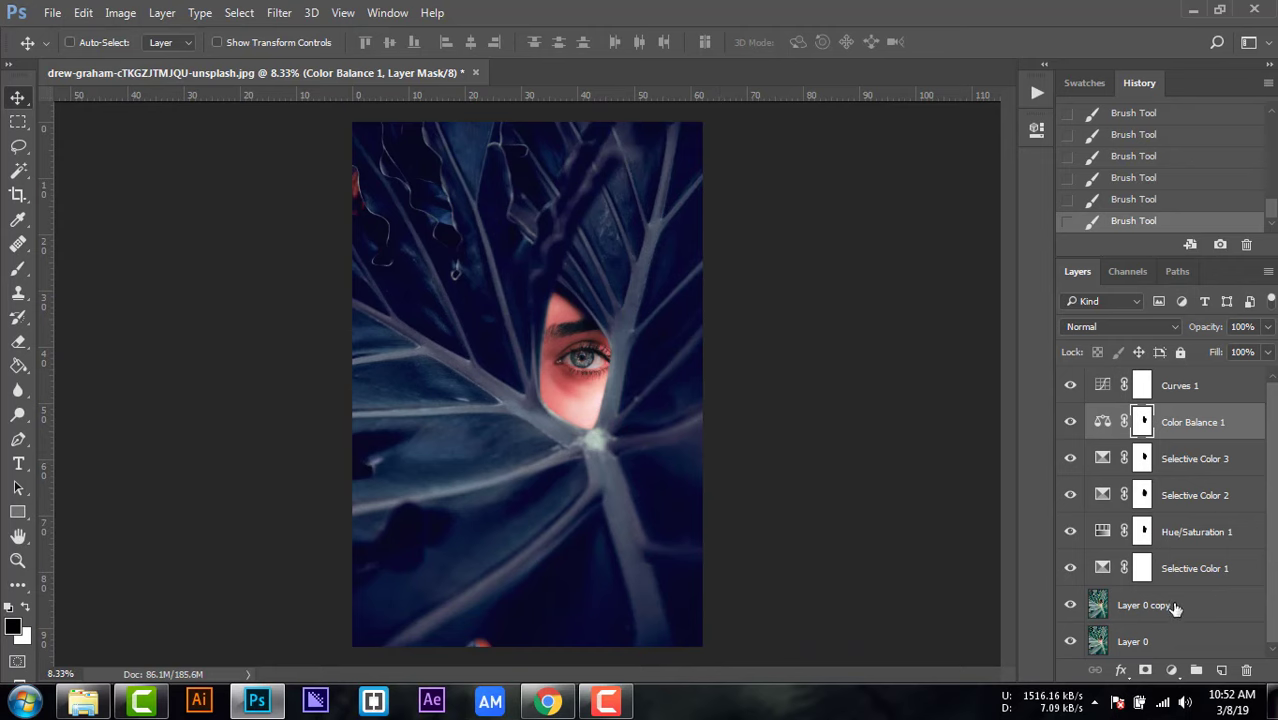
pyautogui.click(1244, 572)
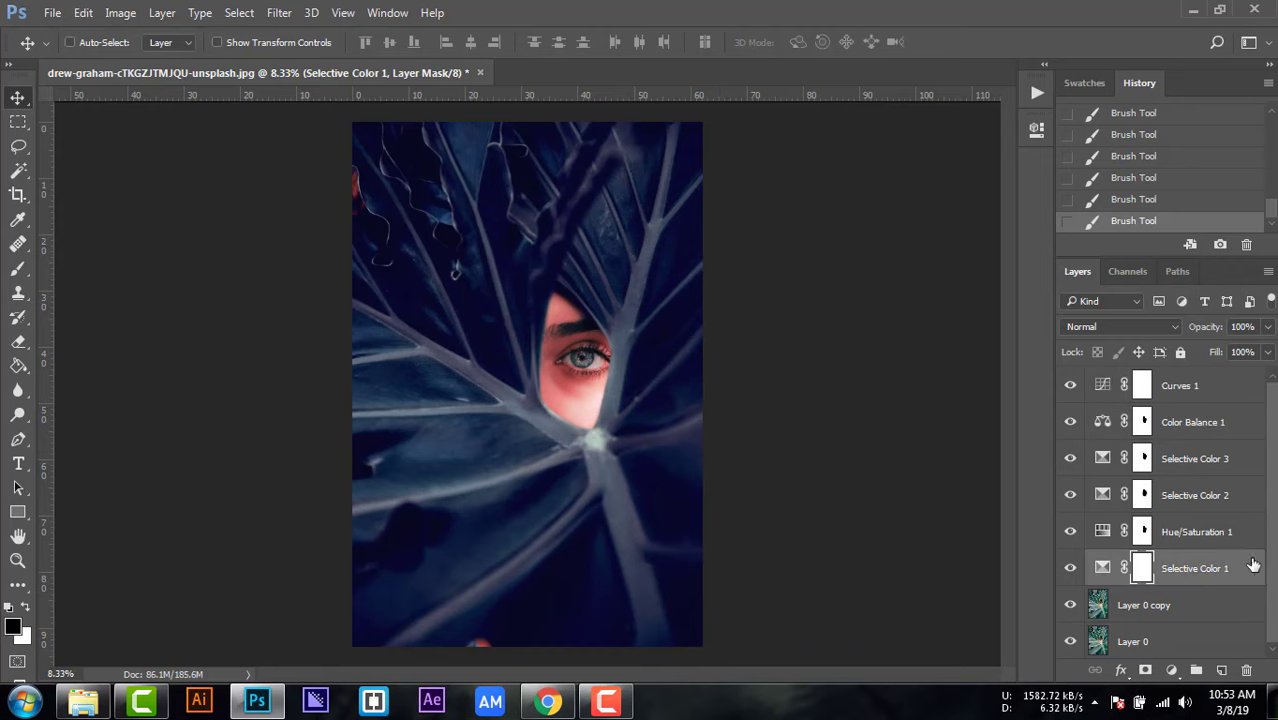
pyautogui.keyDown('shift'); pyautogui.click(1236, 397); pyautogui.keyUp('shift')
pyautogui.rightClick(1219, 388)
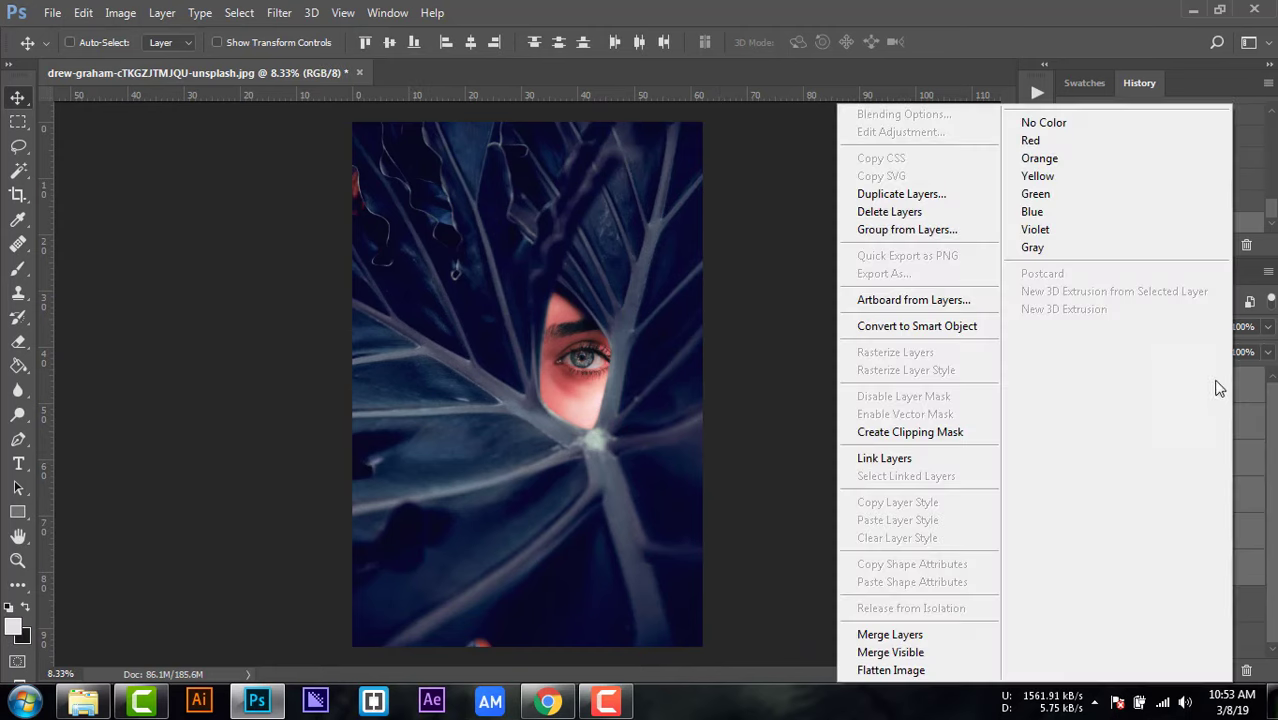
pyautogui.click(926, 226)
pyautogui.click(819, 231)
pyautogui.click(1069, 378)
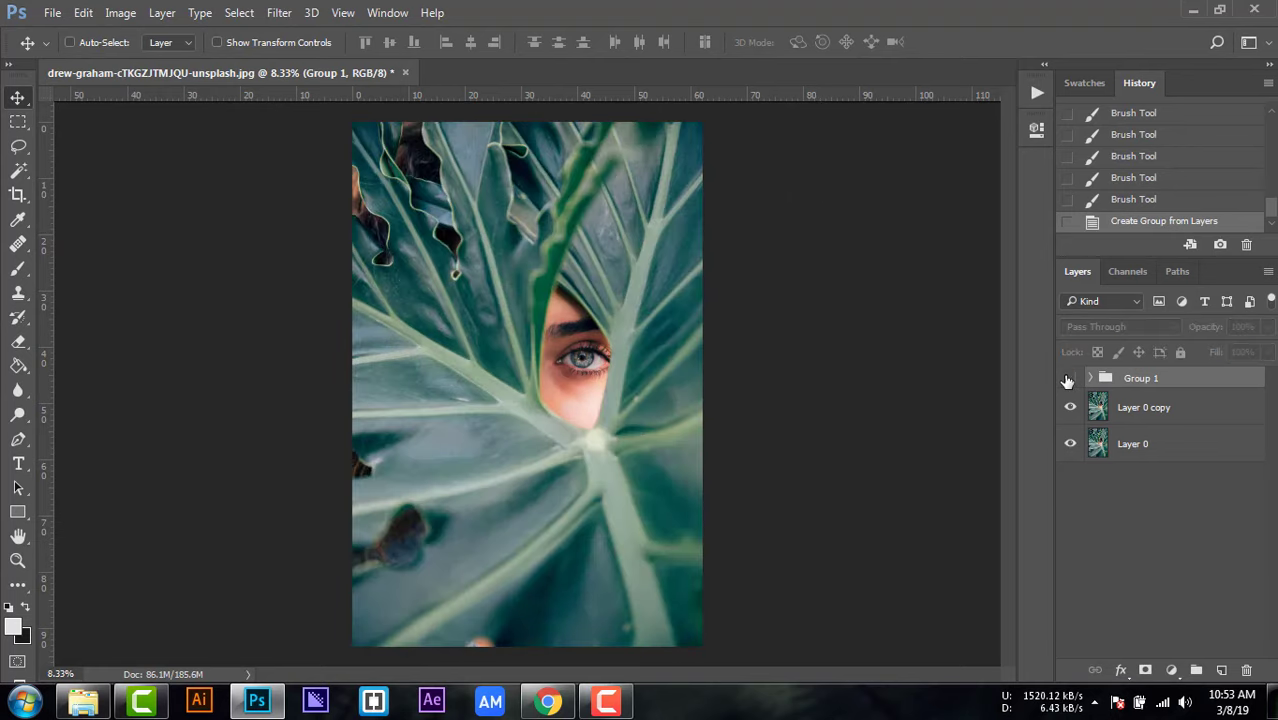
pyautogui.click(1069, 378)
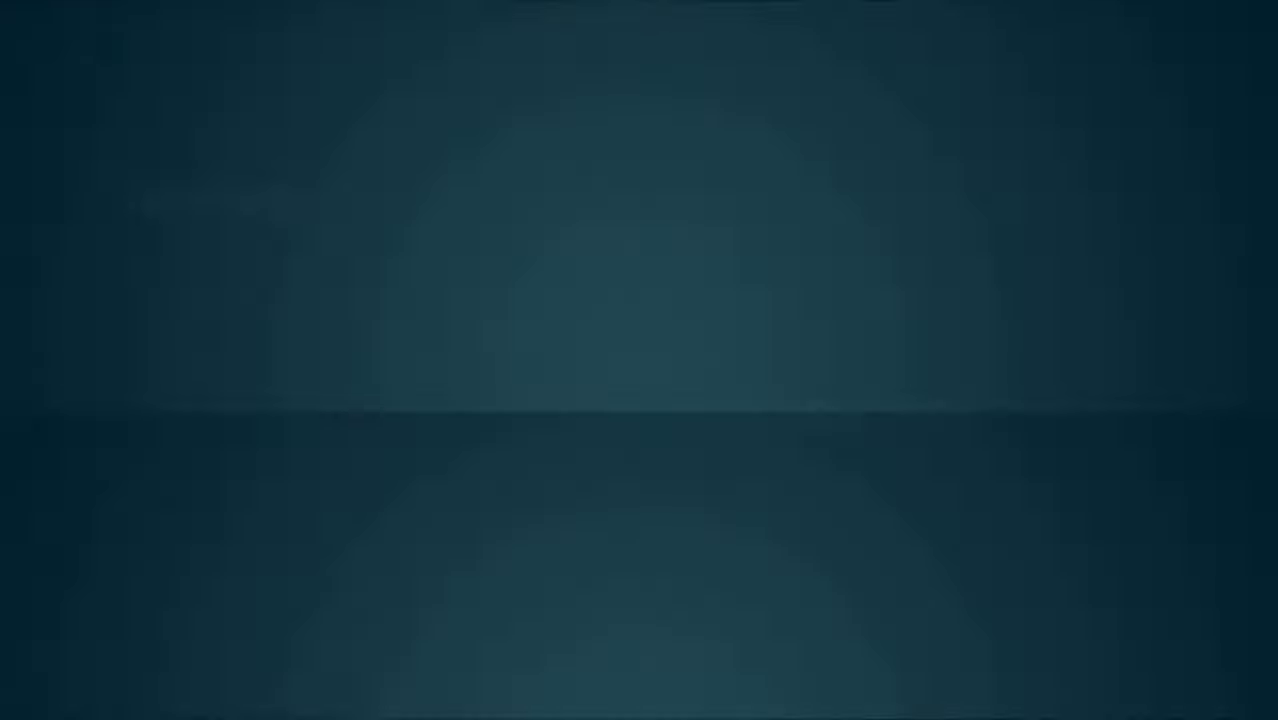